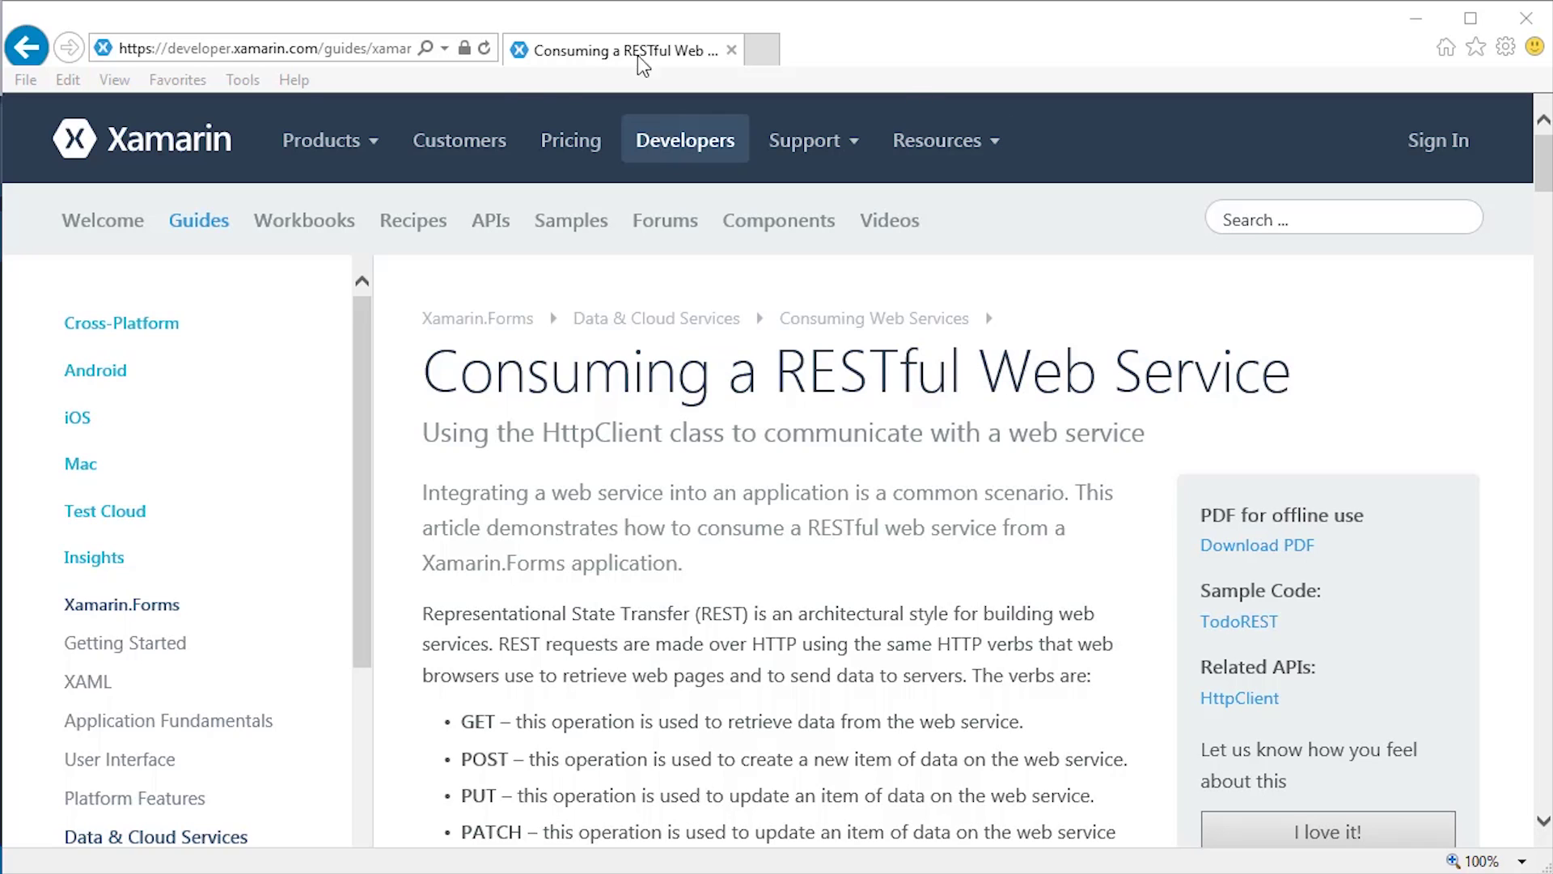
# Widen the Internet Explorer address field and select the full article URL.
pyautogui.moveTo(498, 51); pyautogui.dragTo(843, 50)
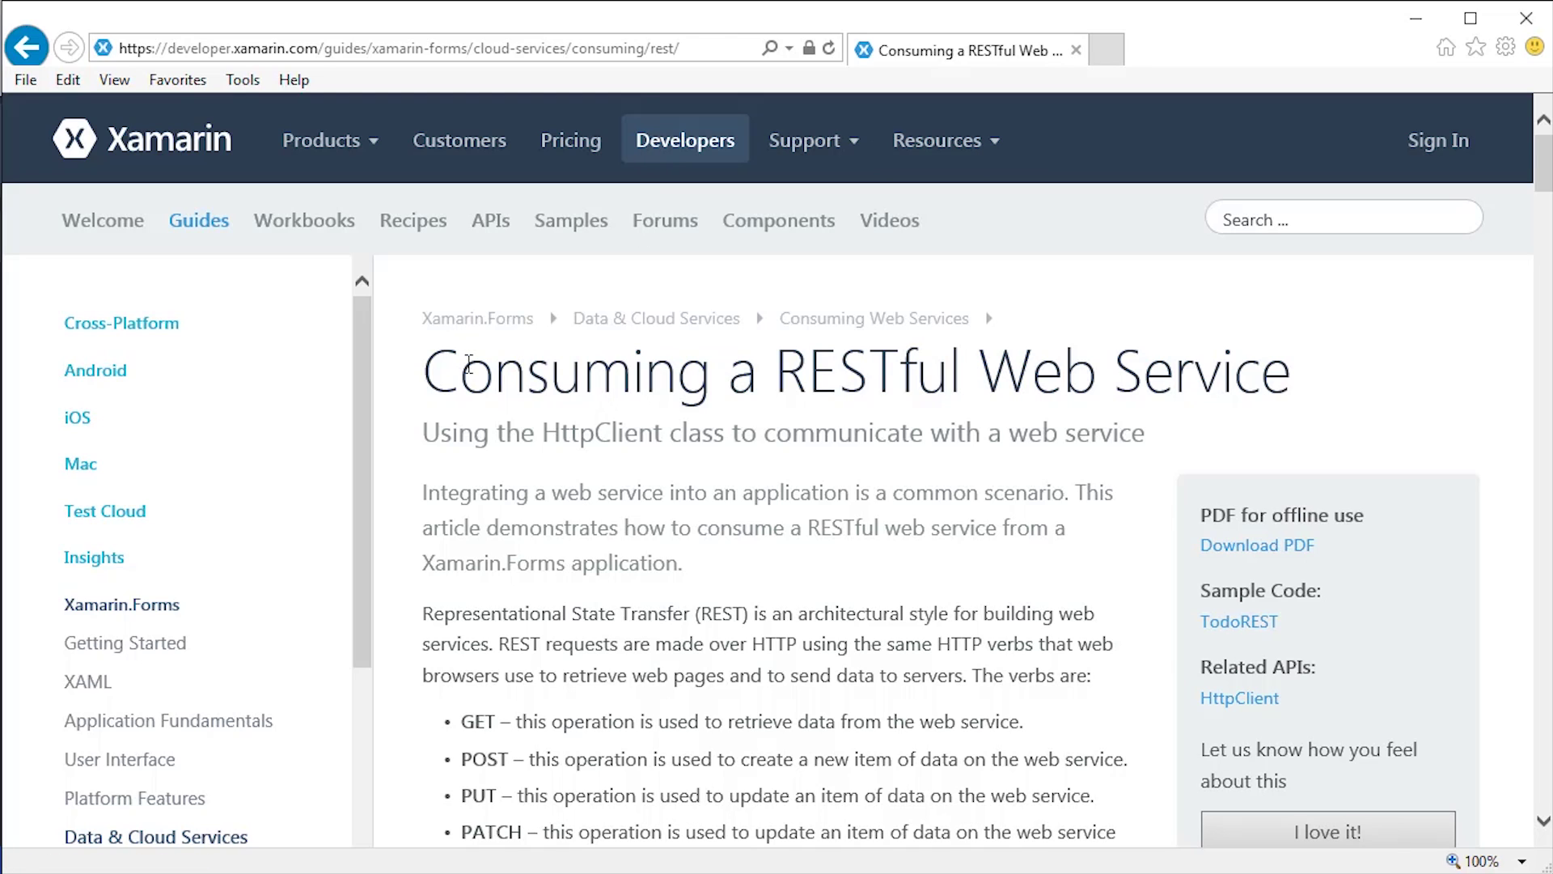
pyautogui.click(715, 55)
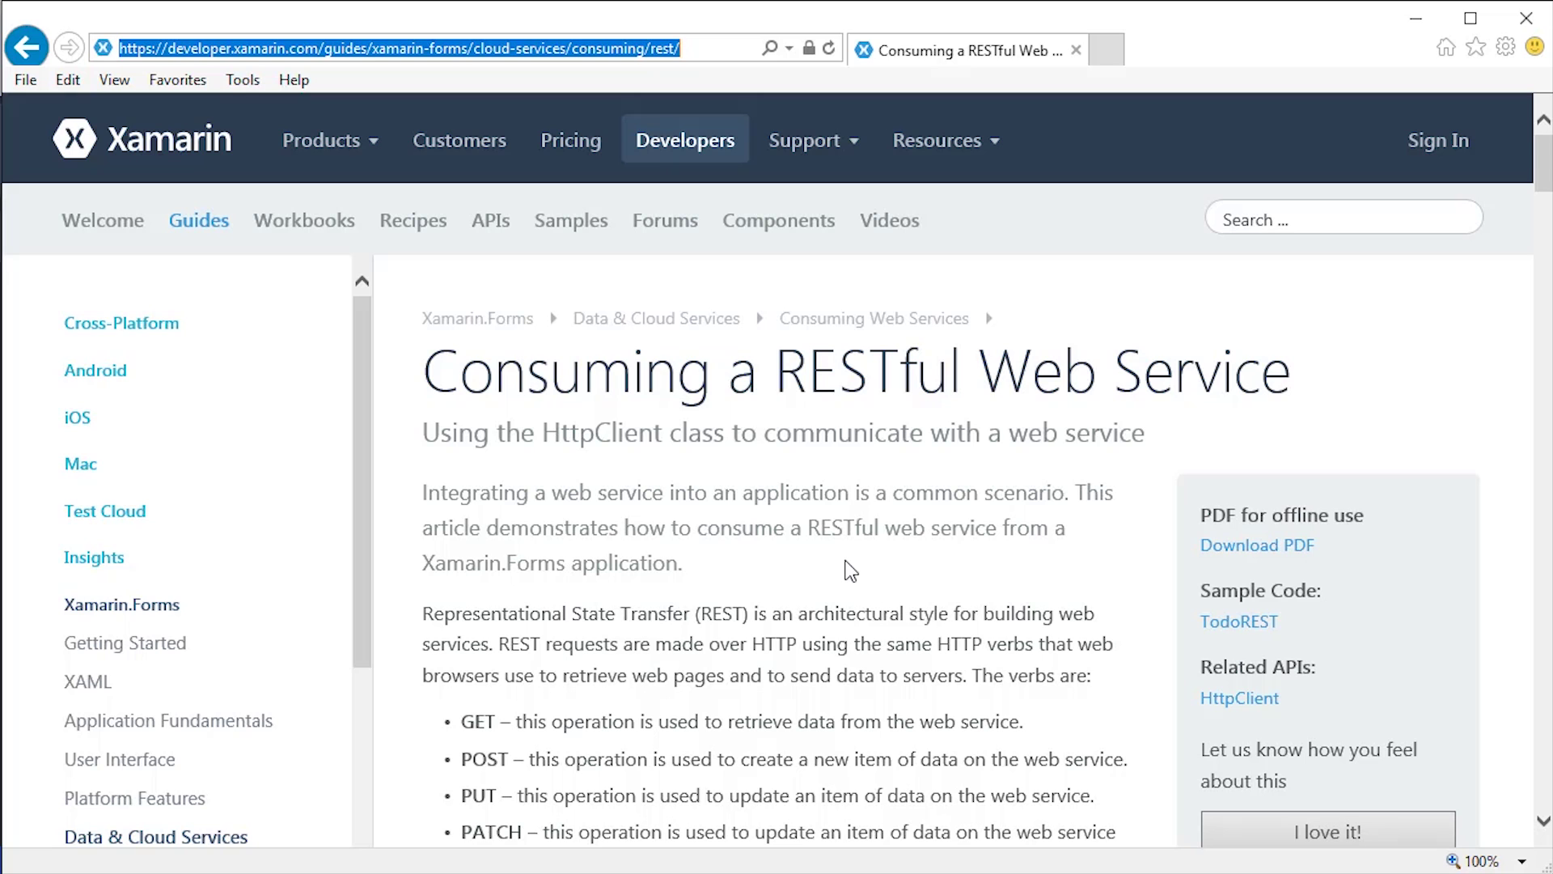
pyautogui.scroll(-3, 253, 568)
pyautogui.scroll(-1, 254, 568)
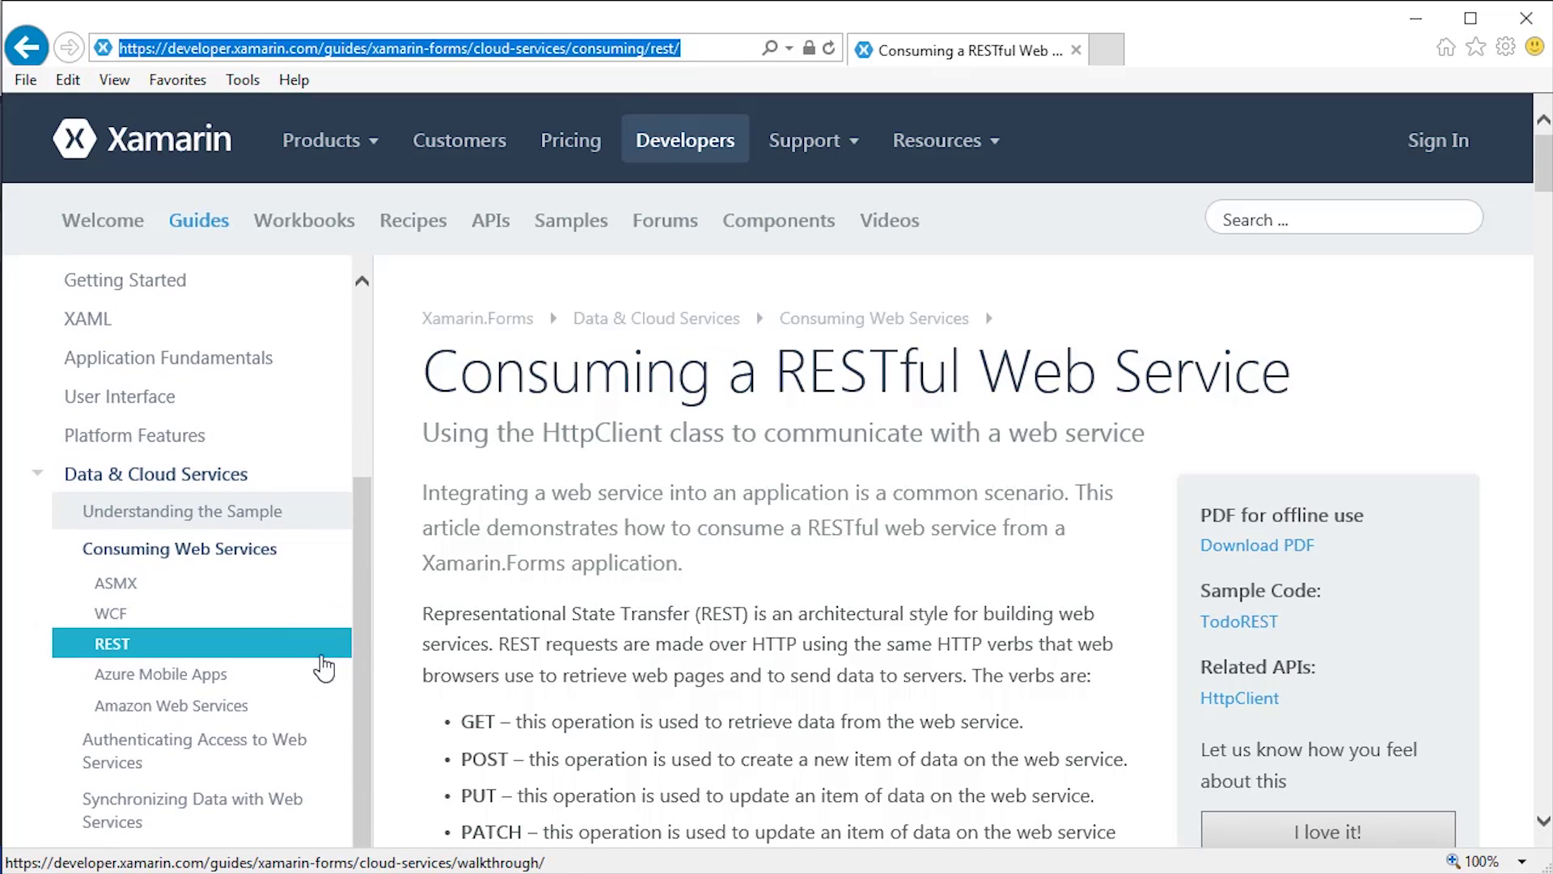
# Open the Consuming Web Services overview page from the sidebar.
pyautogui.click(253, 552)
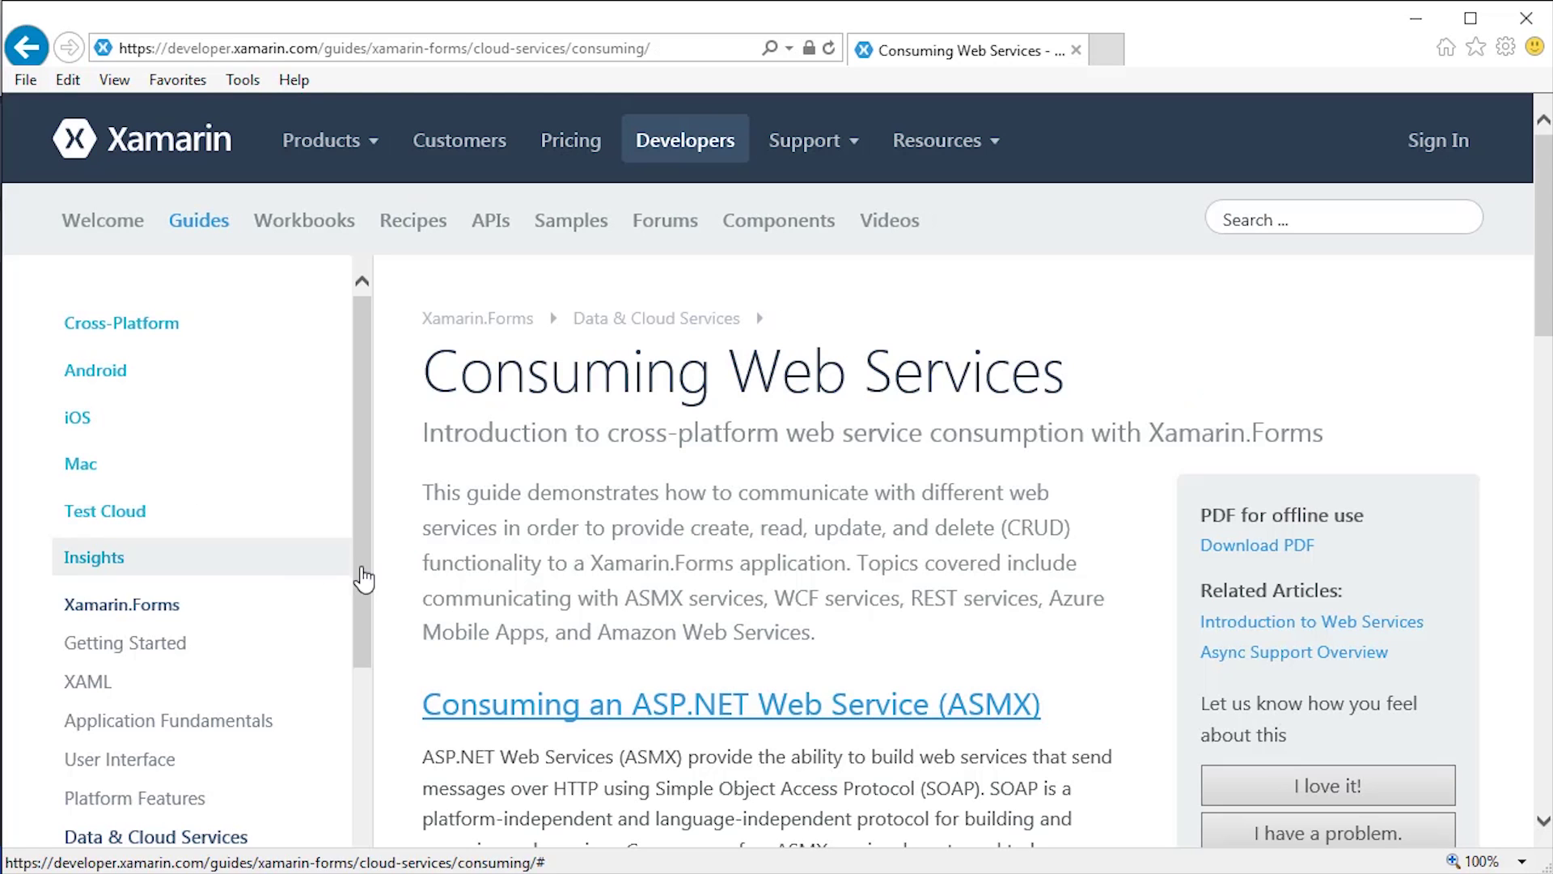
pyautogui.scroll(-3, 1082, 587)
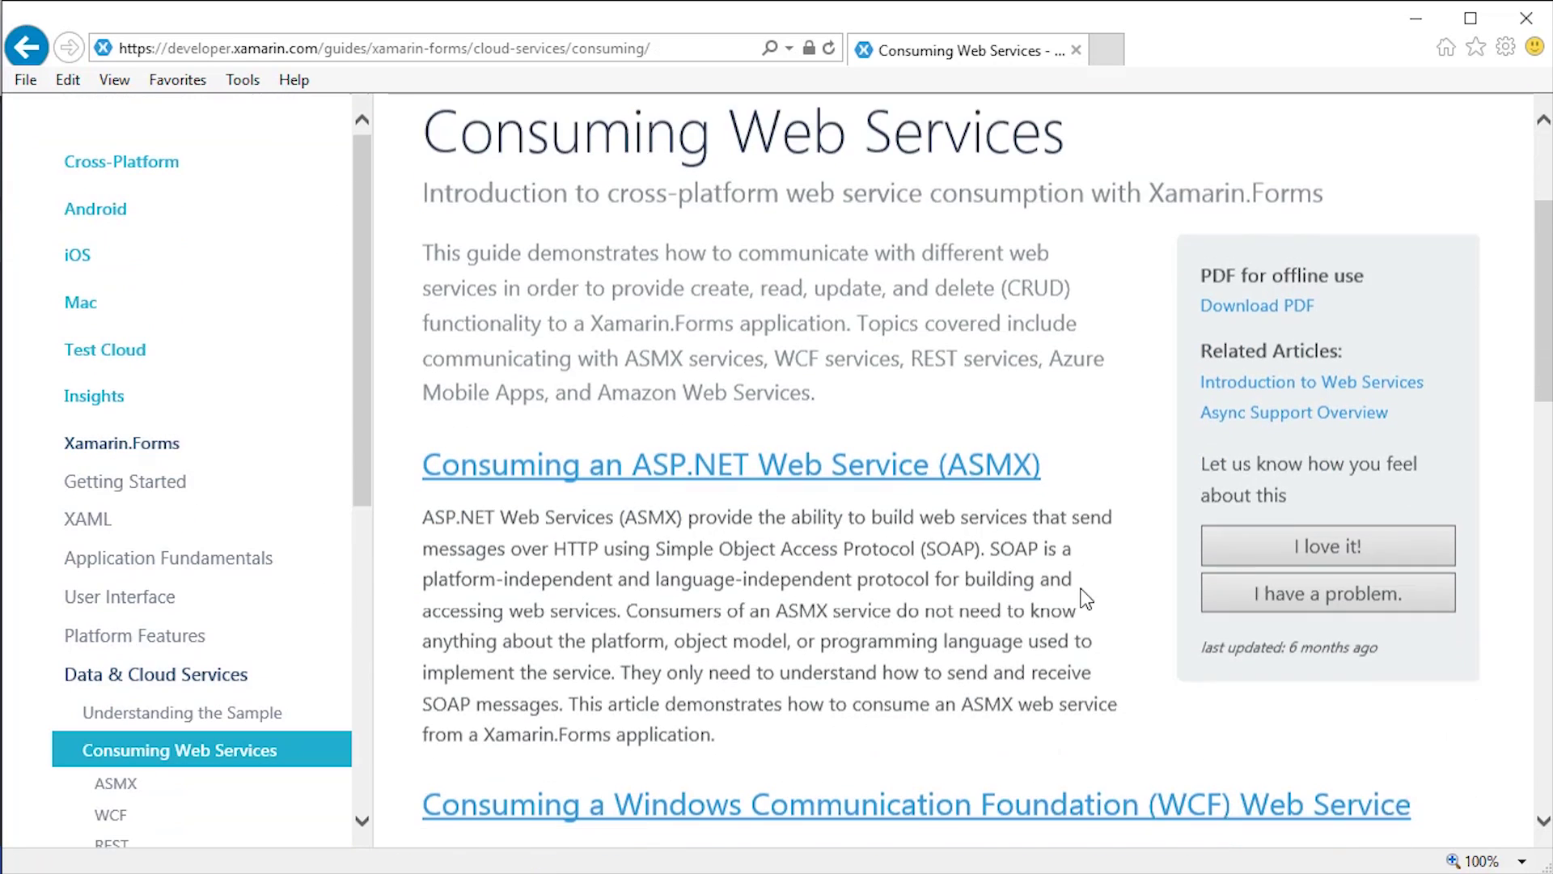
pyautogui.scroll(-2, 1082, 588)
pyautogui.scroll(-1, 1081, 588)
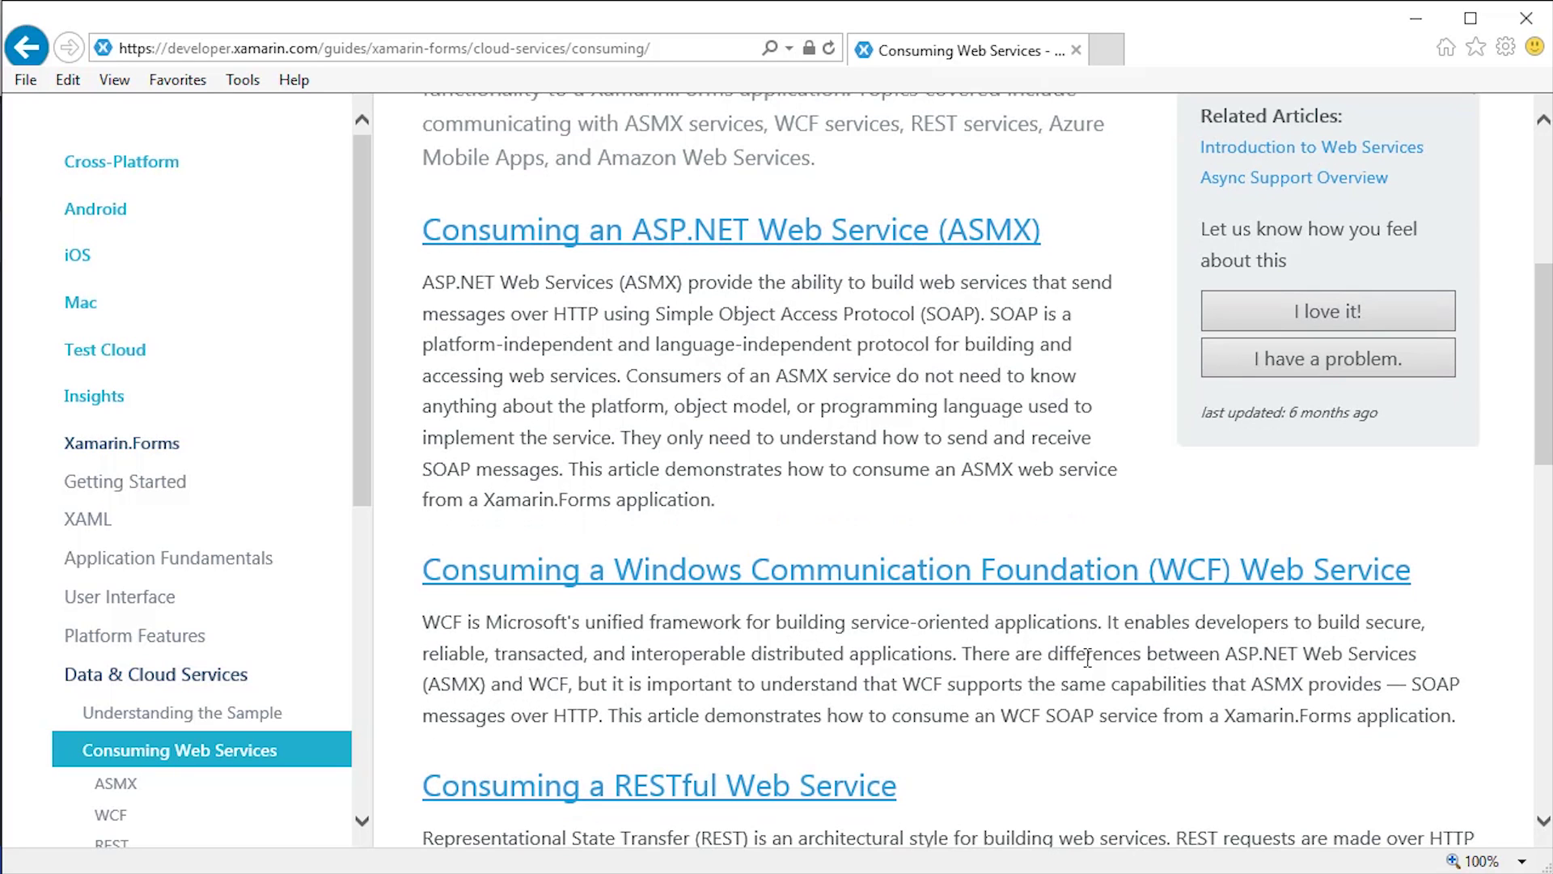
pyautogui.scroll(-1, 1086, 656)
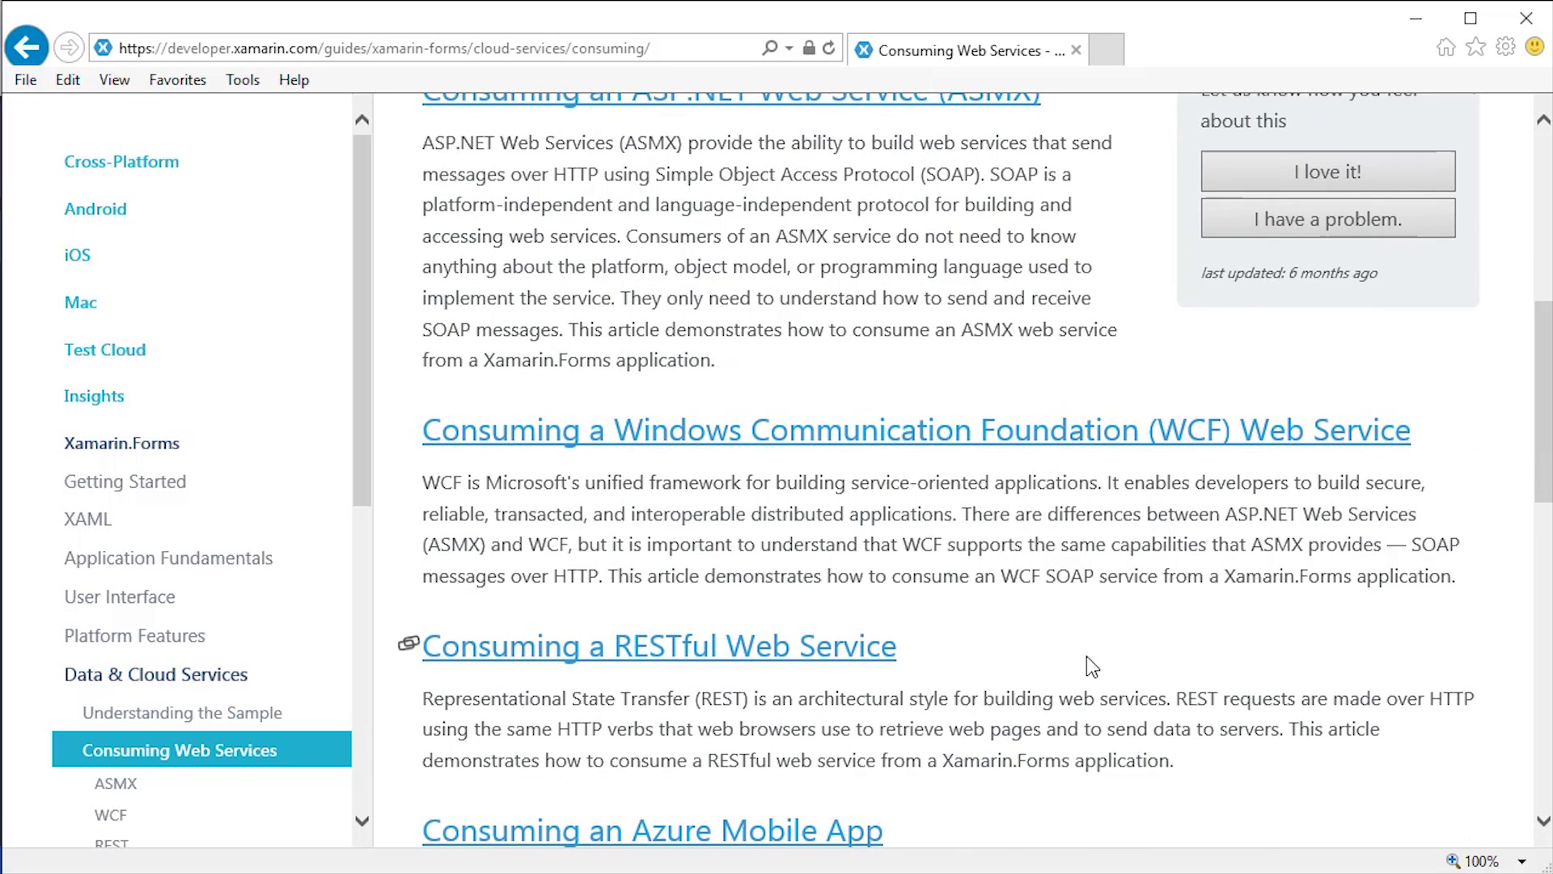
pyautogui.scroll(-1, 1087, 657)
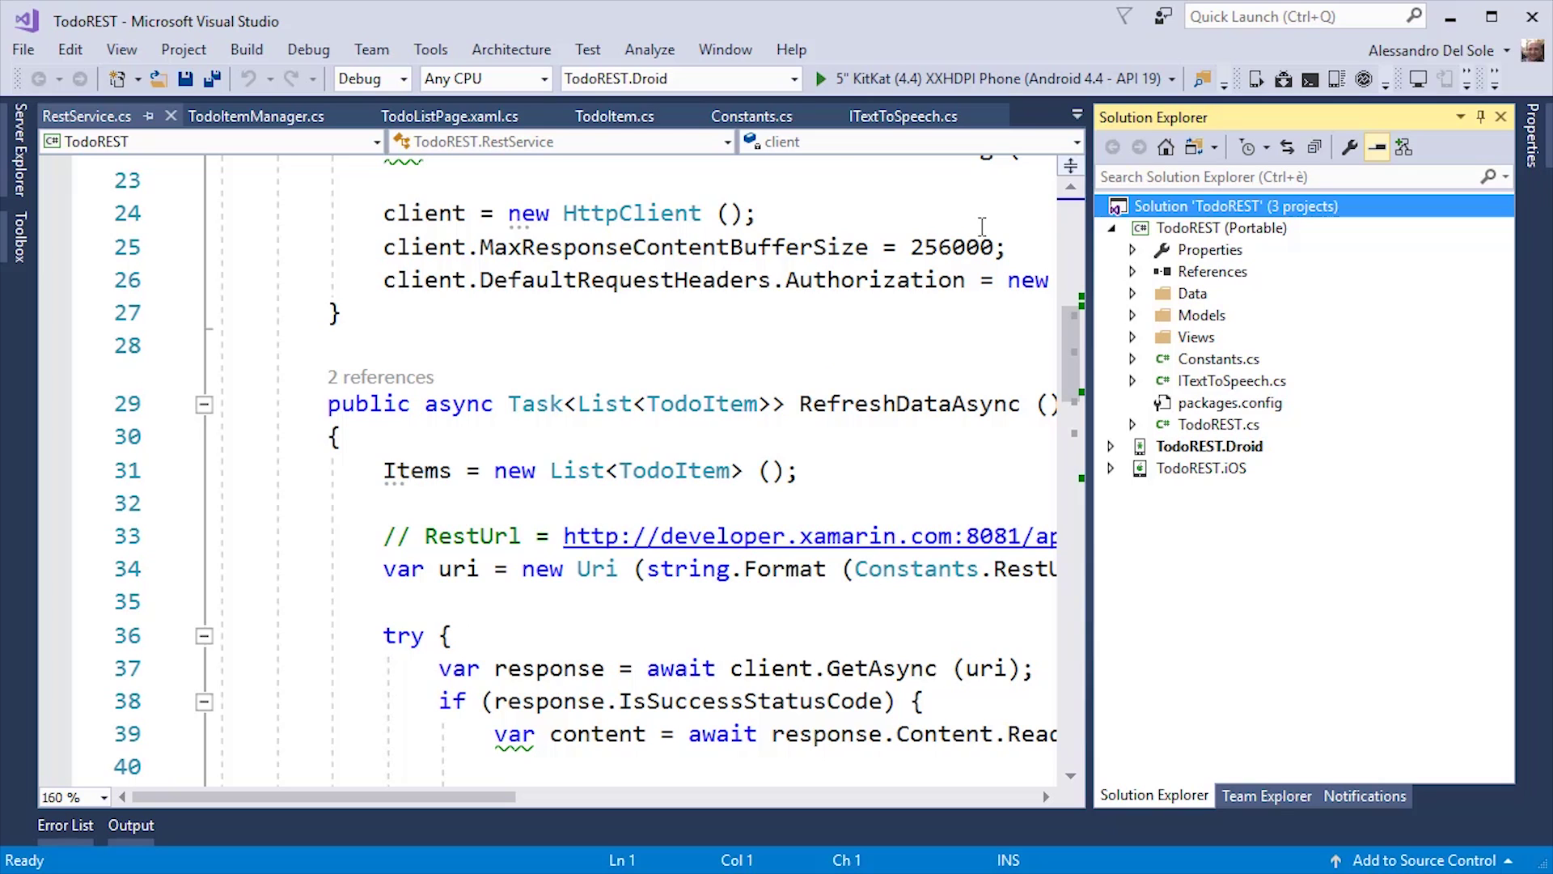
# Deploy and debug TodoREST.Droid on the KitKat XXHDPI Phone emulator.
pyautogui.click(950, 80)
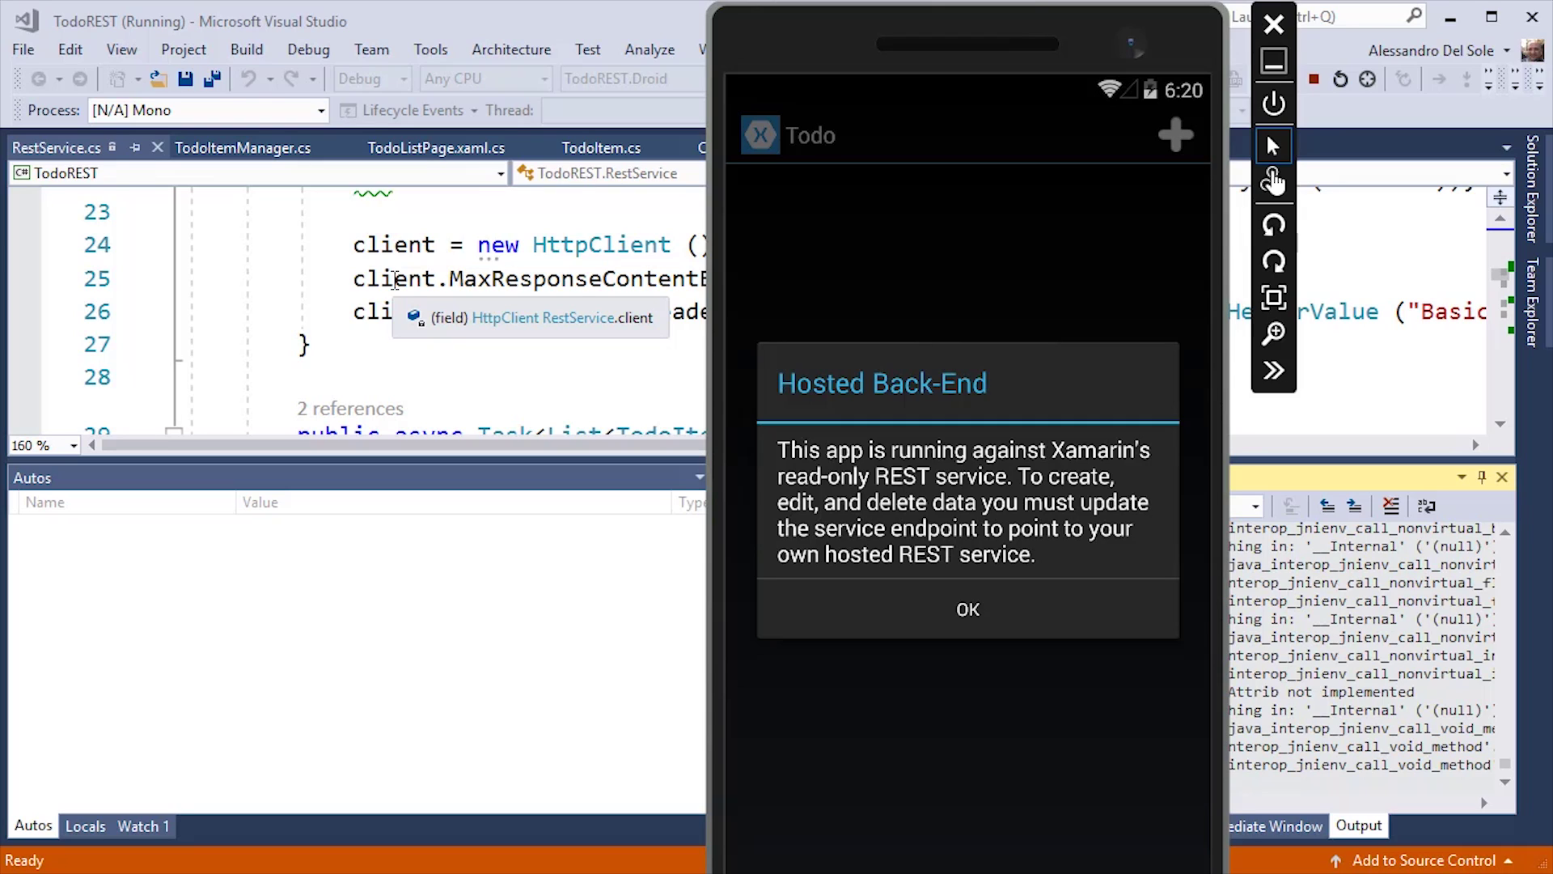
# Dismiss the back-end notice and save a new todo item with name, notes and Done on.
pyautogui.click(898, 602)
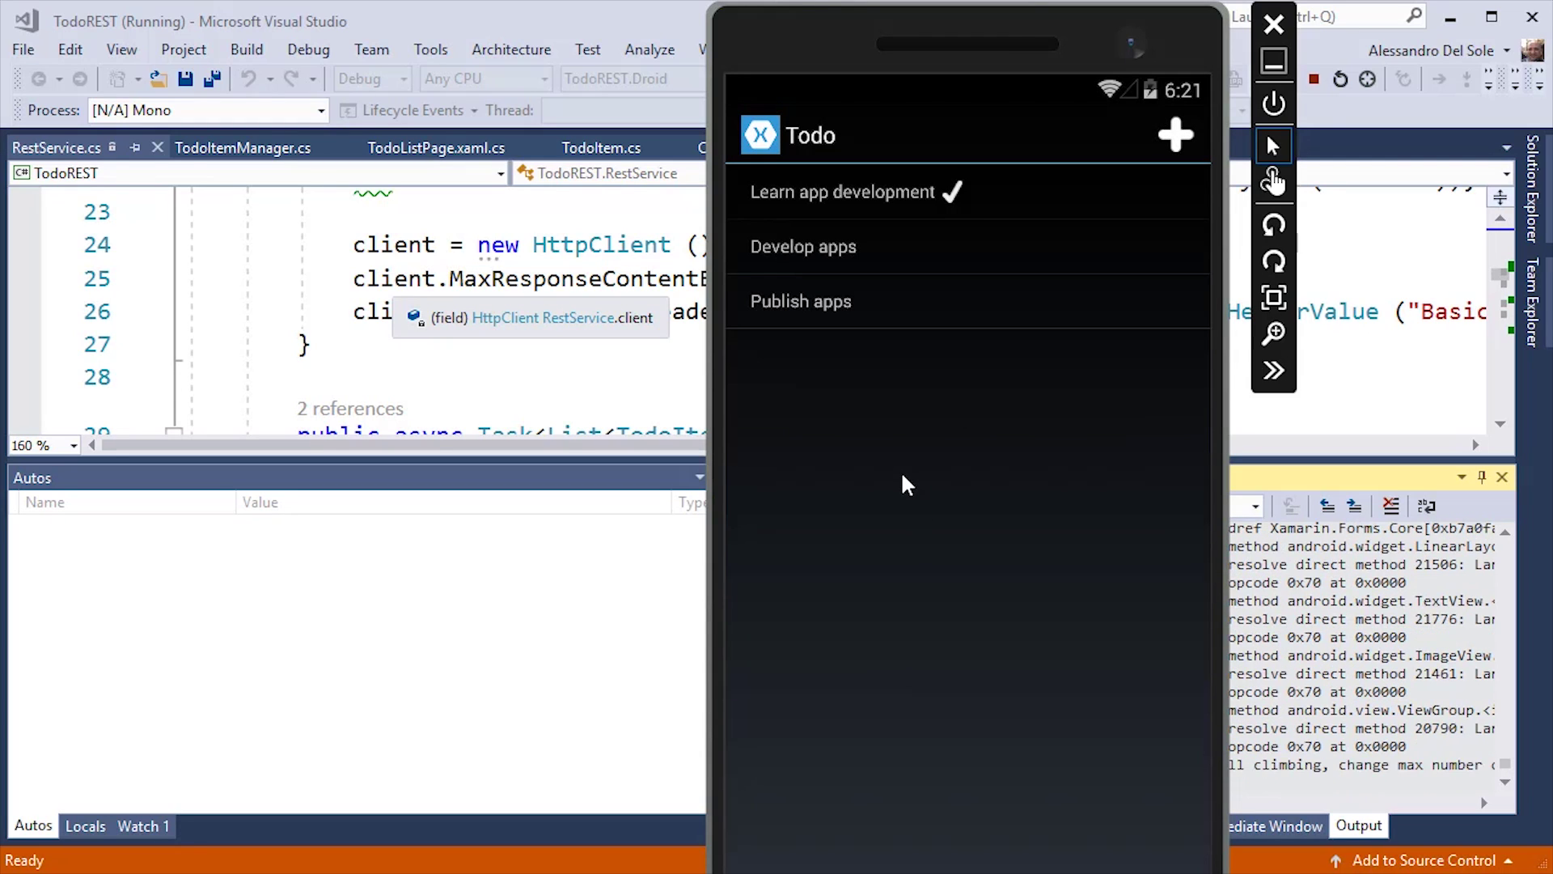
pyautogui.click(1178, 138)
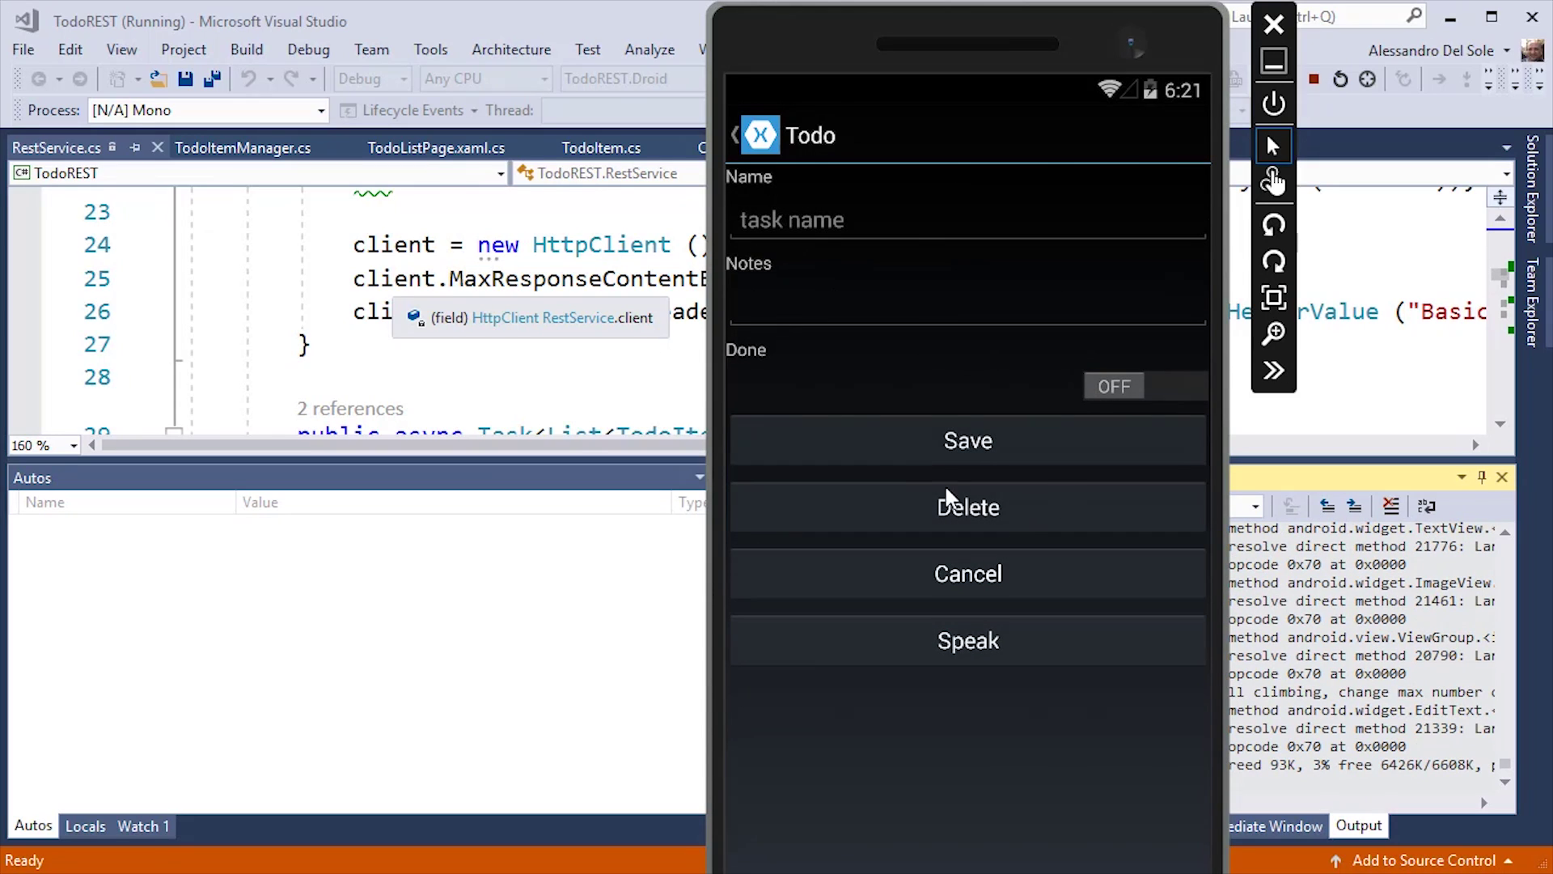
pyautogui.click(894, 224)
pyautogui.write('i')
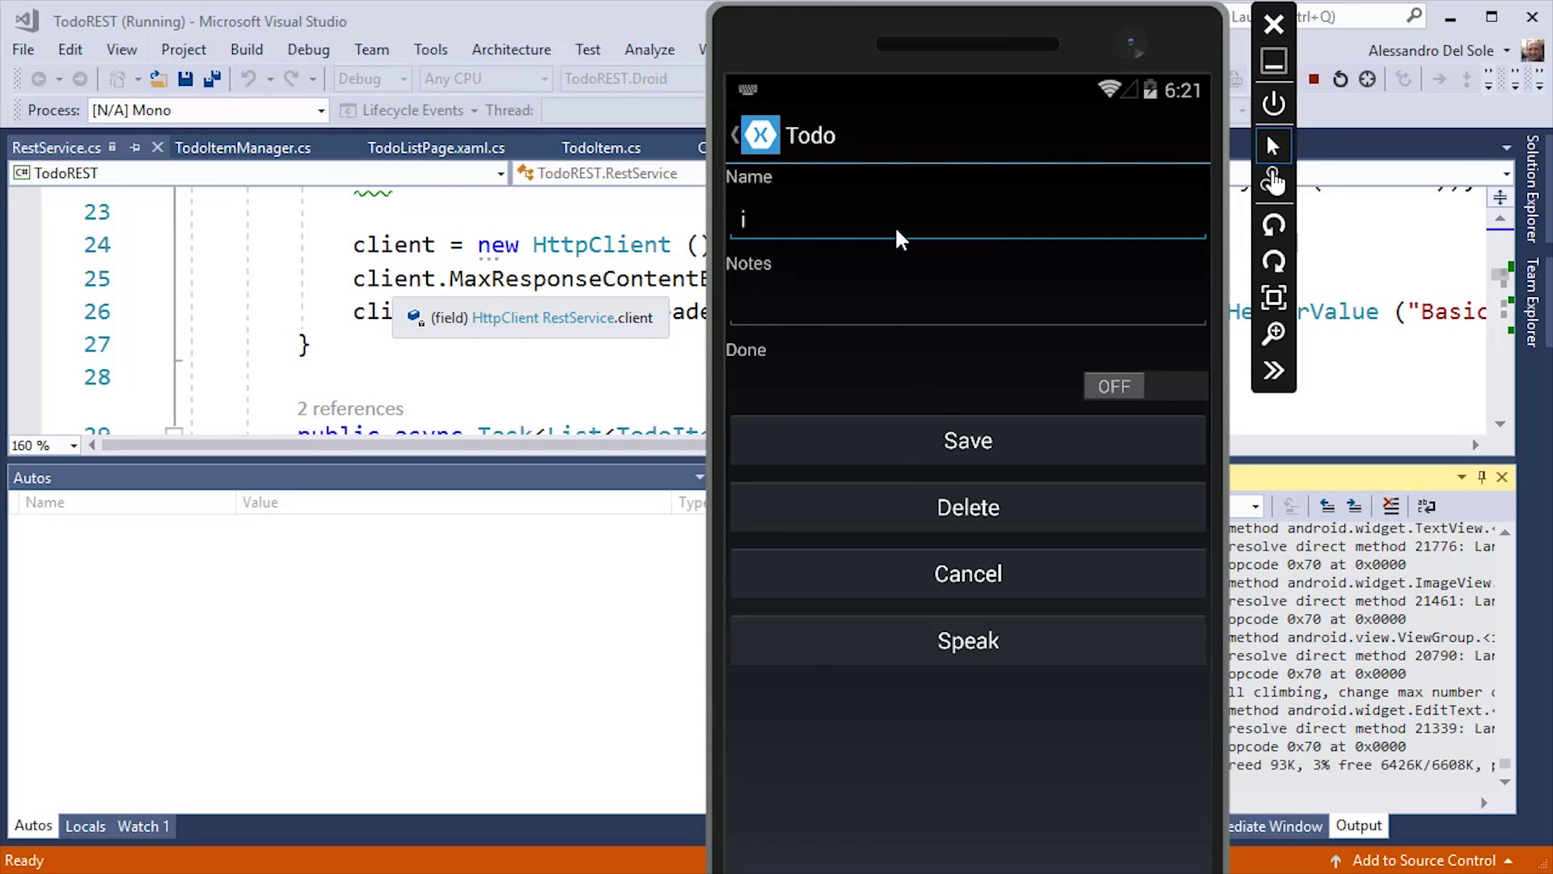
pyautogui.write('tem to do')
pyautogui.click(875, 304)
pyautogui.write('n')
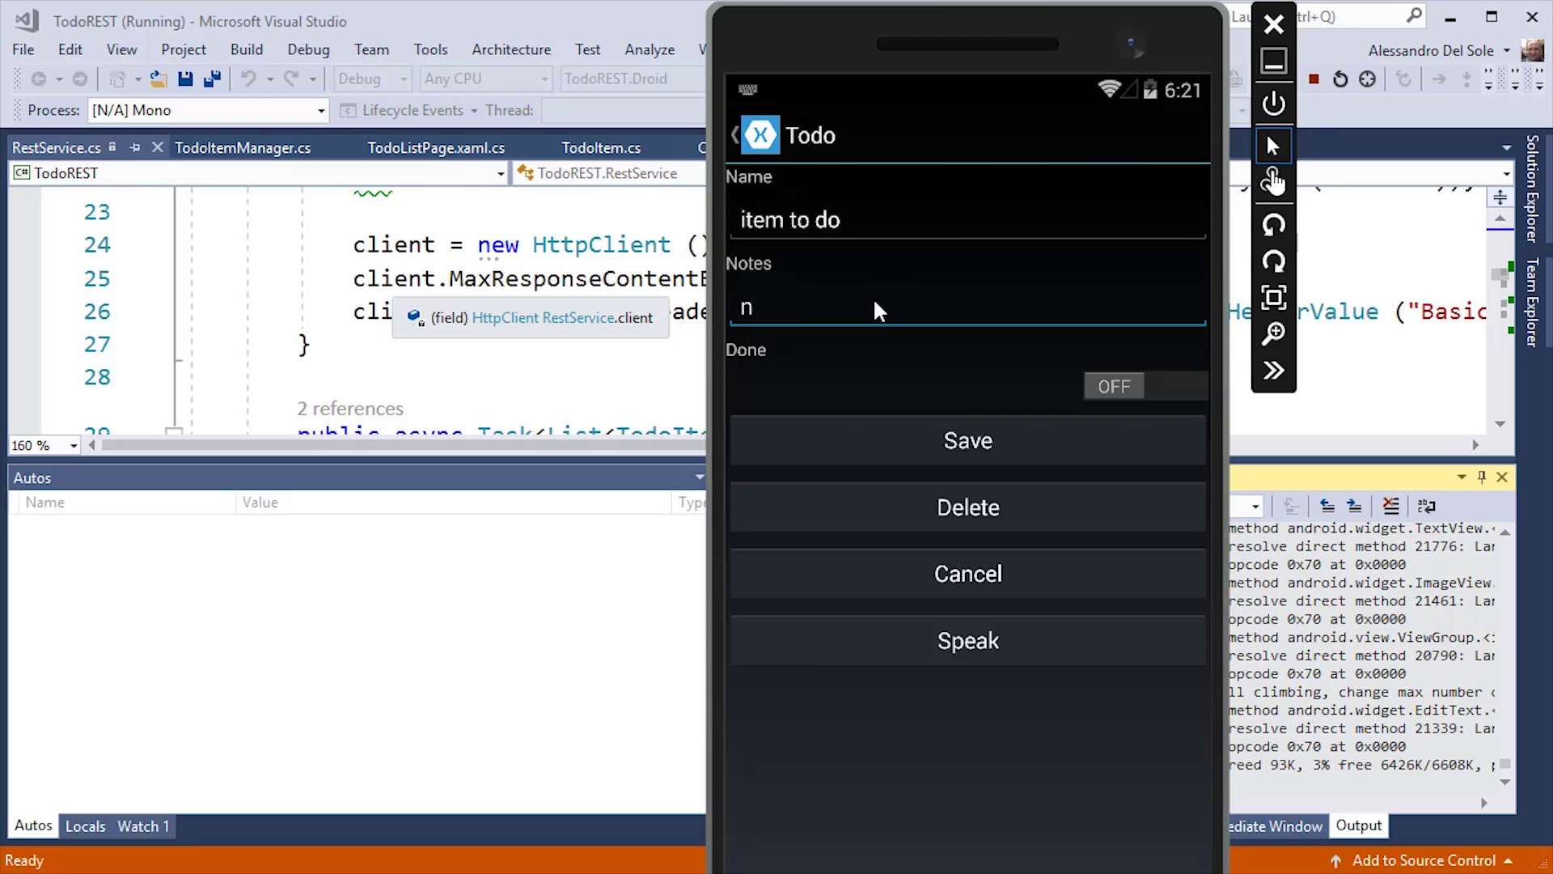
pyautogui.write('otes just i')
pyautogui.write('n case')
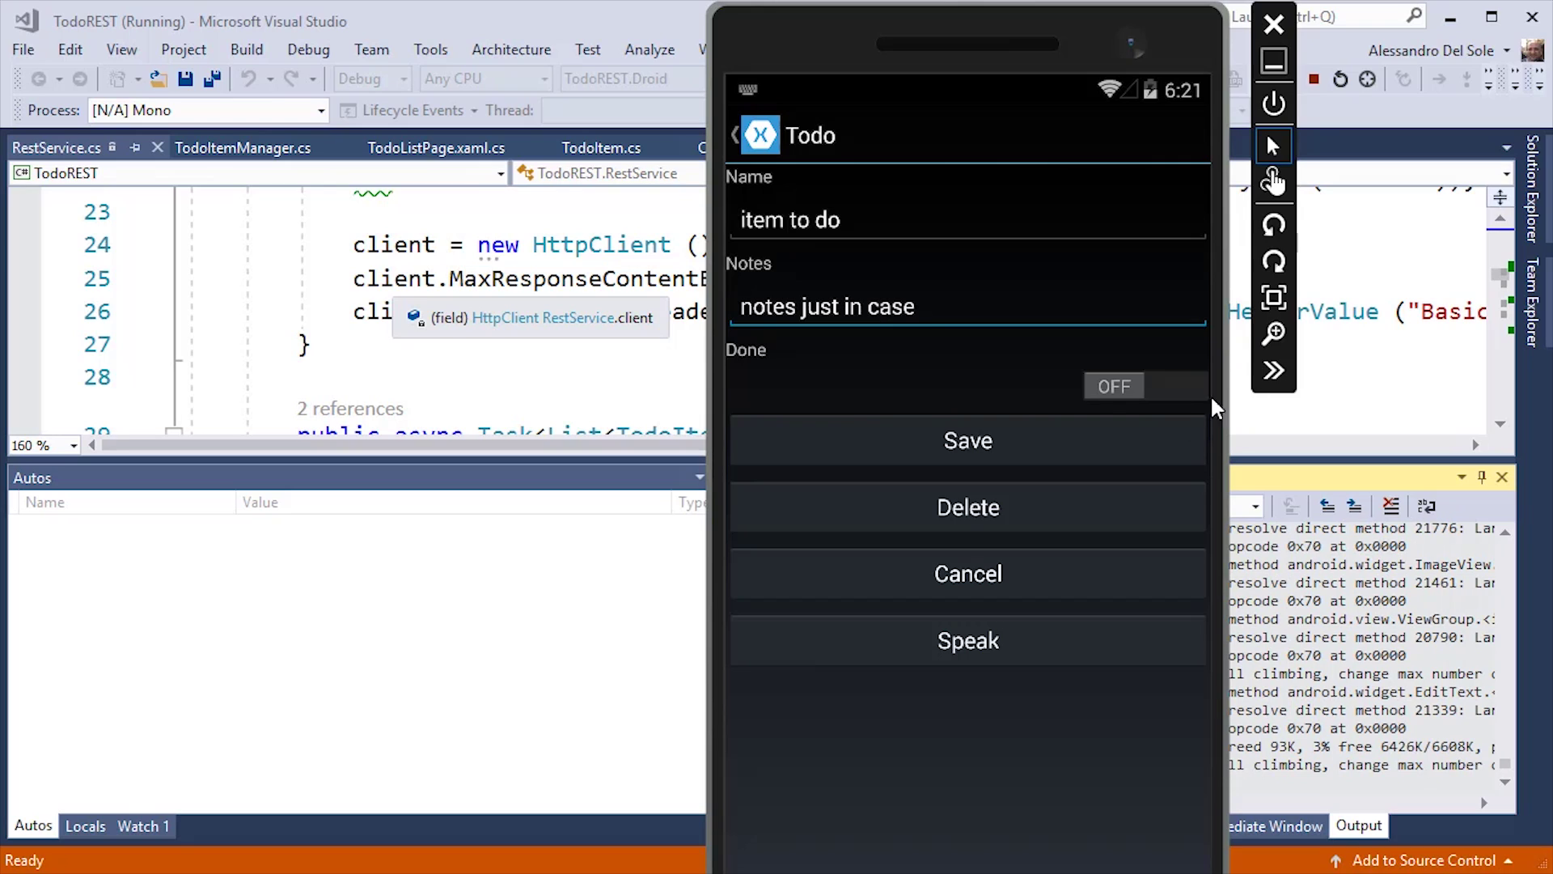
pyautogui.click(1166, 391)
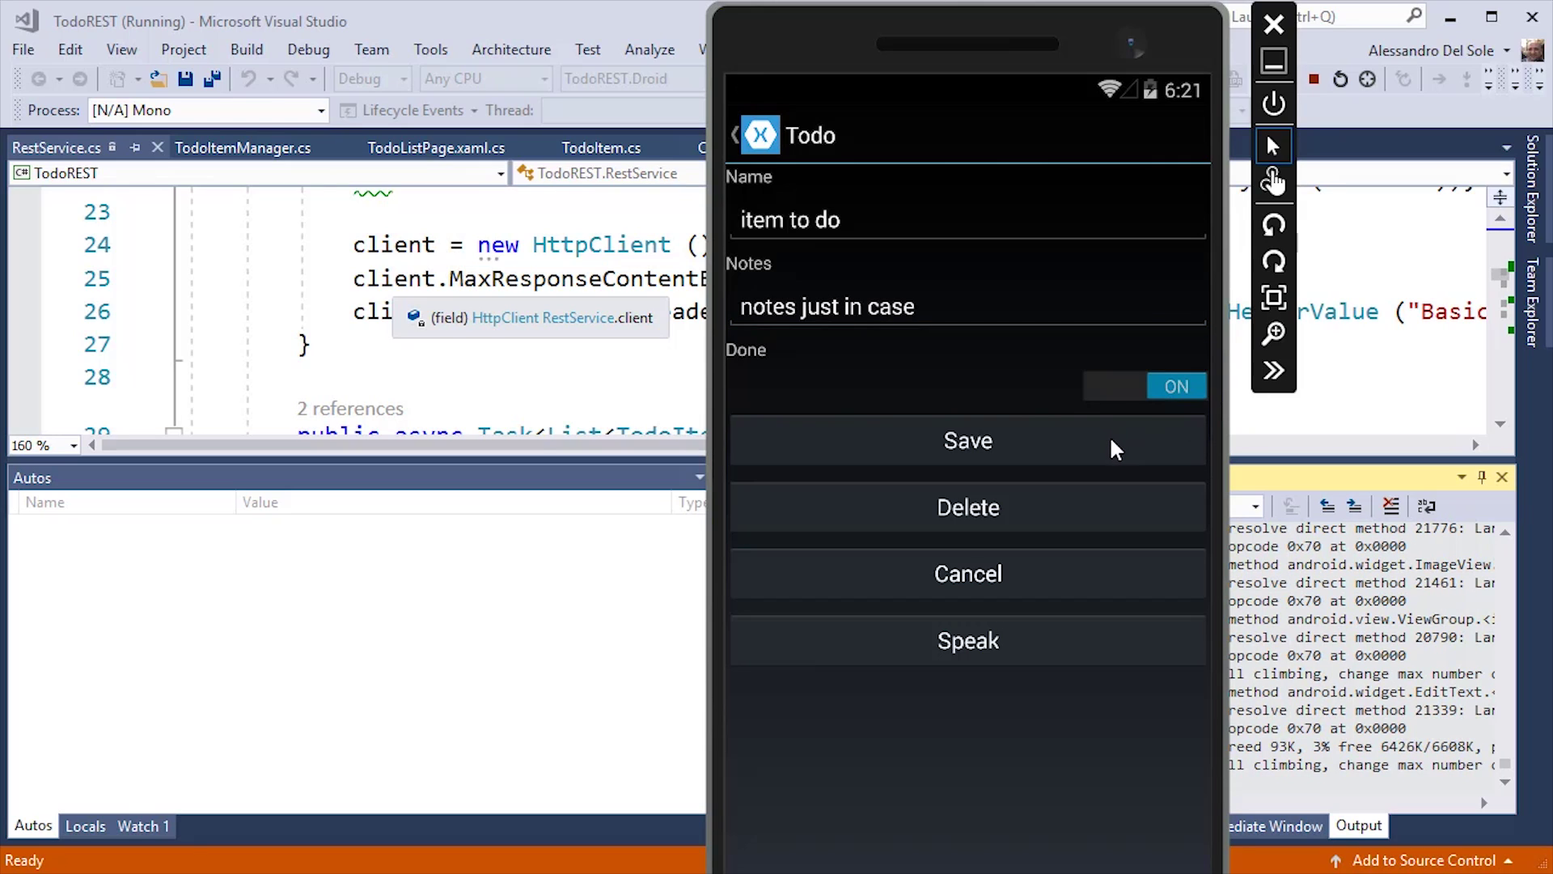
pyautogui.click(1110, 437)
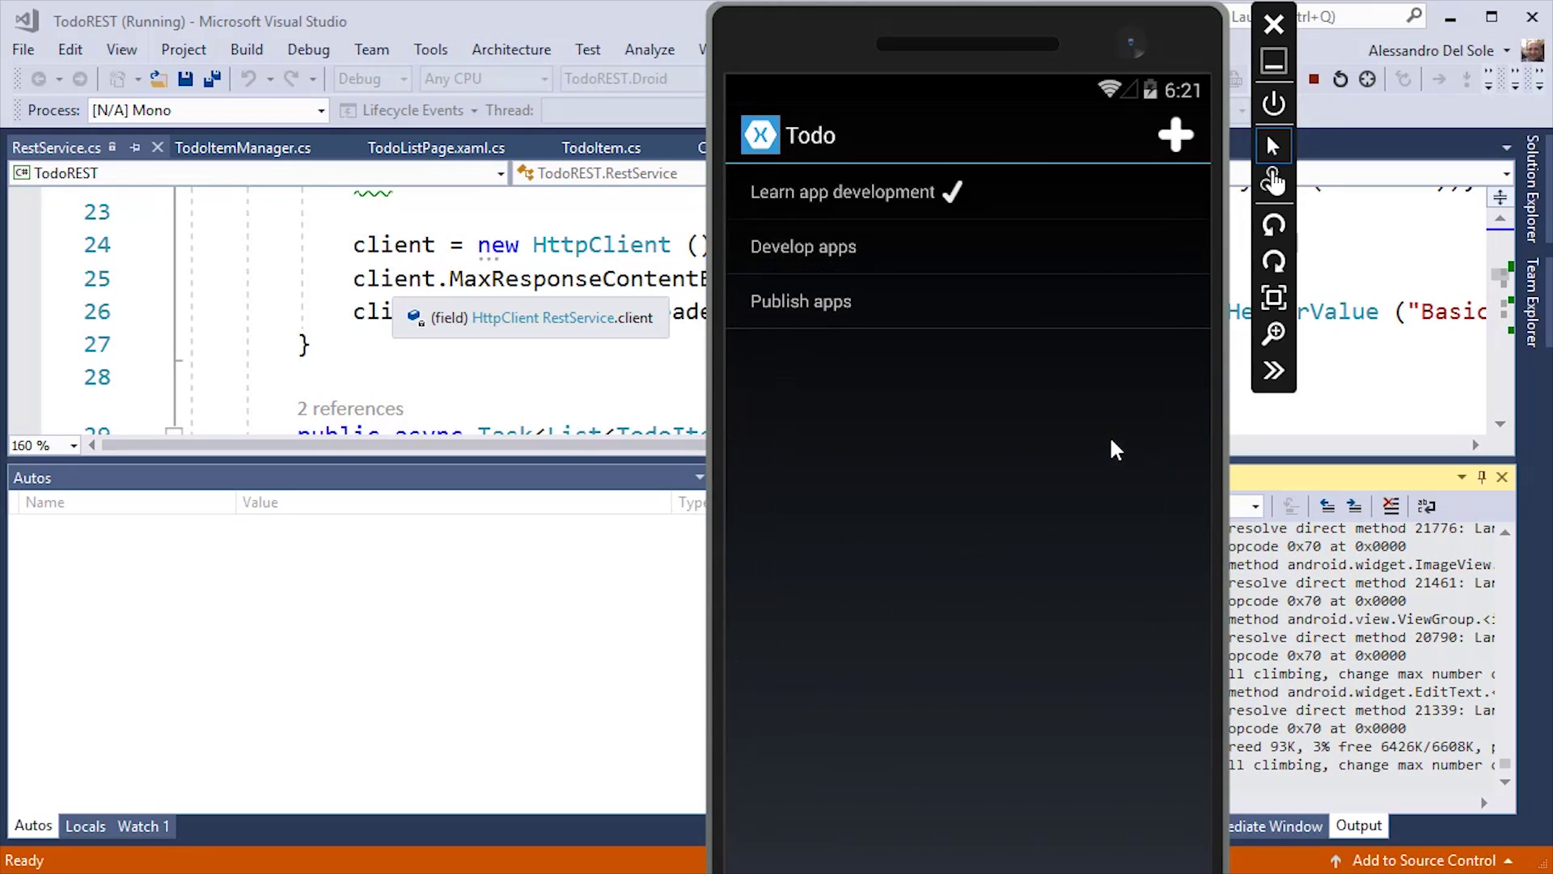
# View the Develop apps item, return to the list, and stop debugging.
pyautogui.click(833, 248)
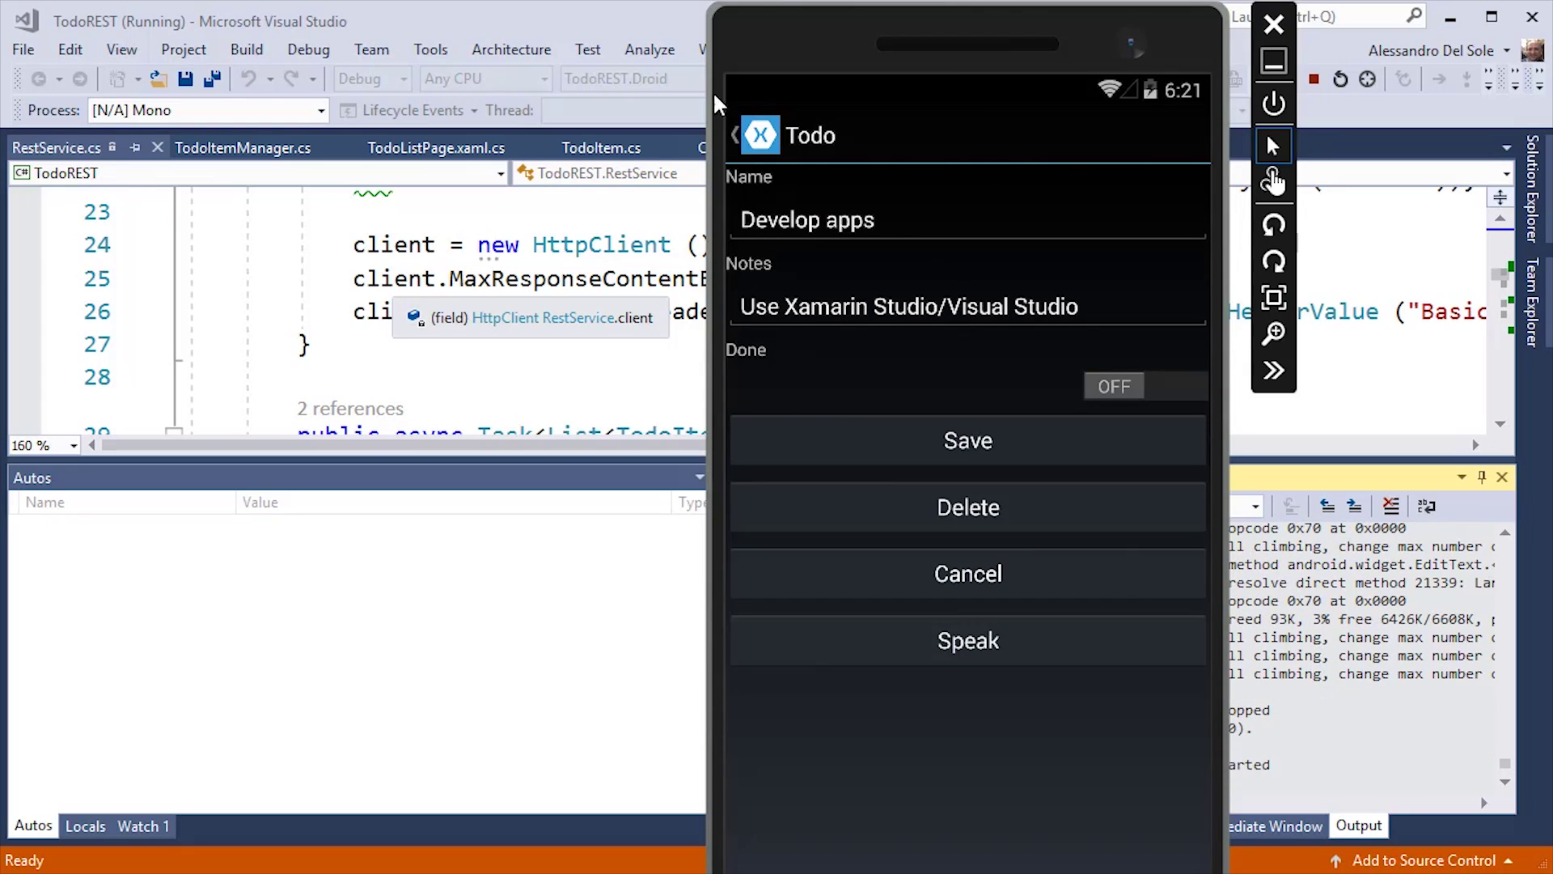
pyautogui.click(732, 130)
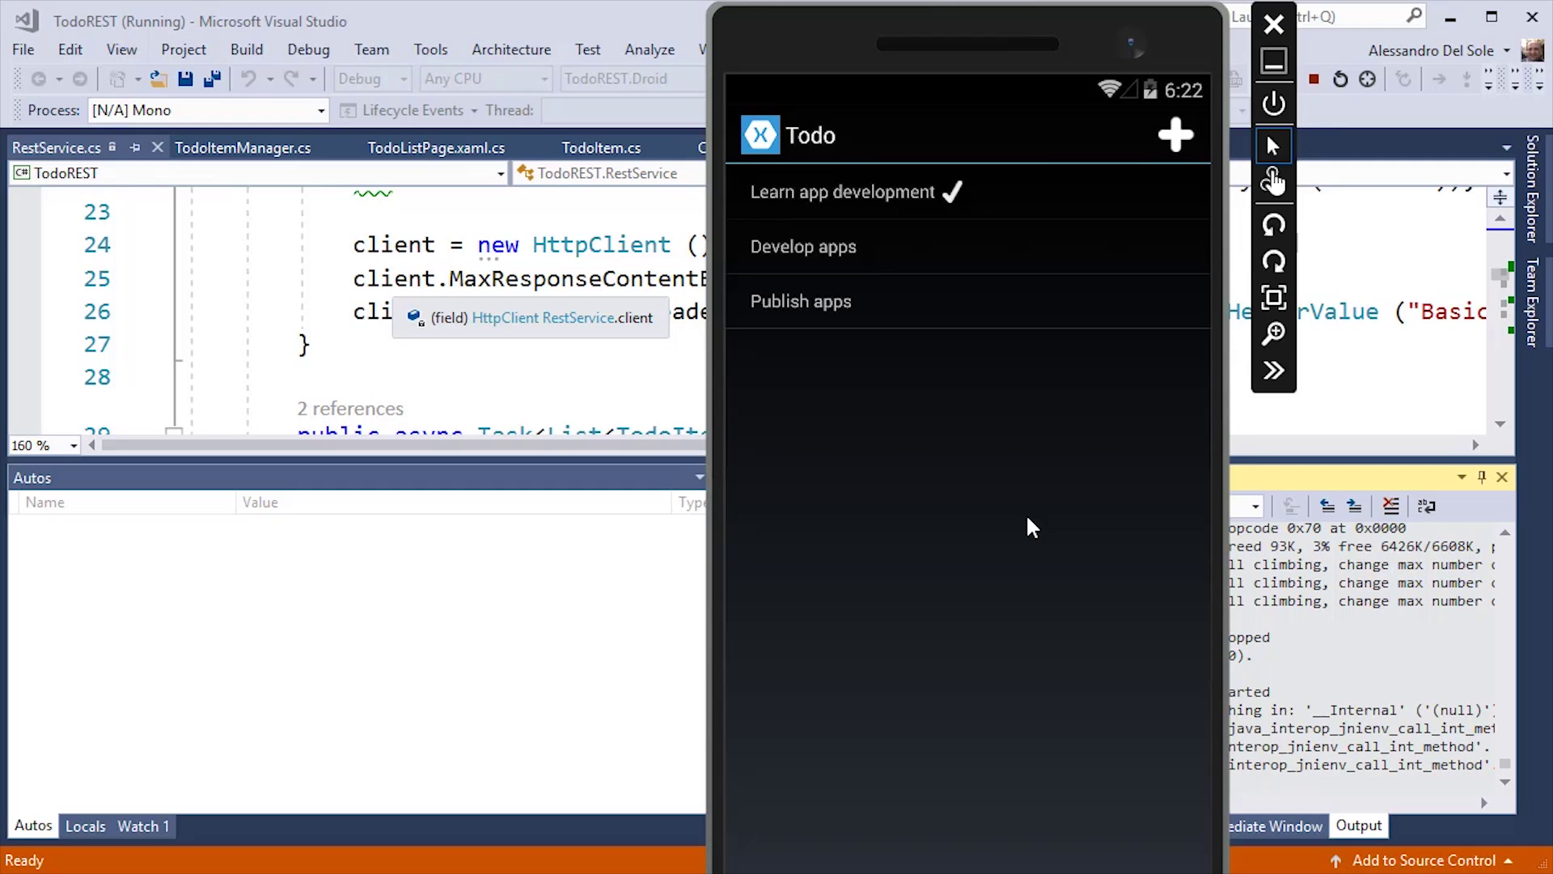
pyautogui.click(1313, 81)
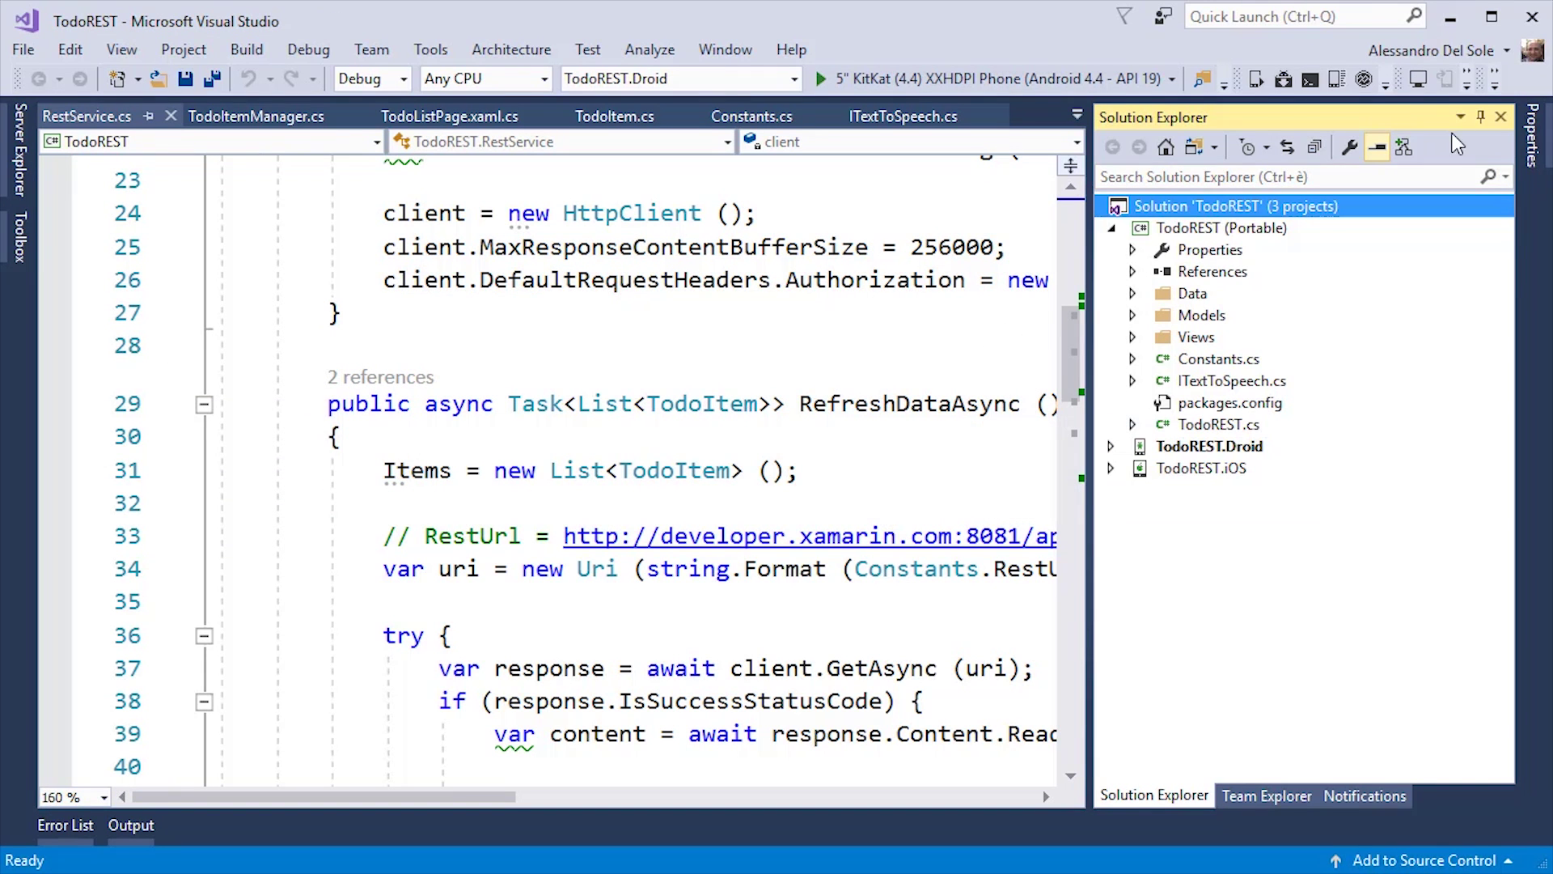
# Wrap line 26's Authorization assignment before 'new', then highlight GetAsync in RefreshDataAsync.
pyautogui.click(1481, 118)
pyautogui.scroll(1, 1108, 424)
pyautogui.scroll(1, 1108, 425)
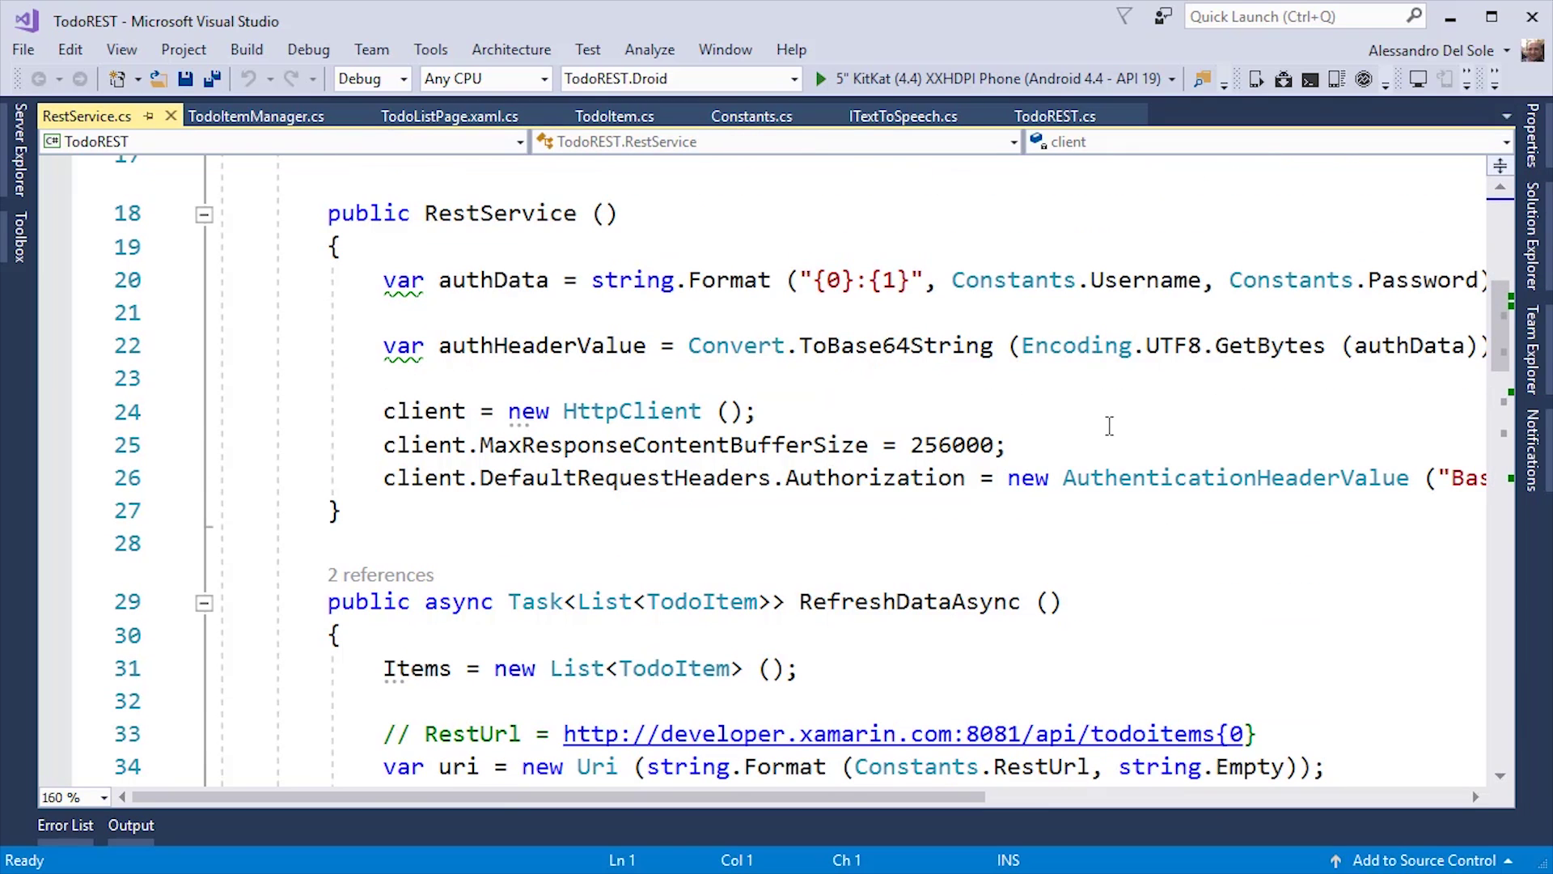
pyautogui.doubleClick(677, 412)
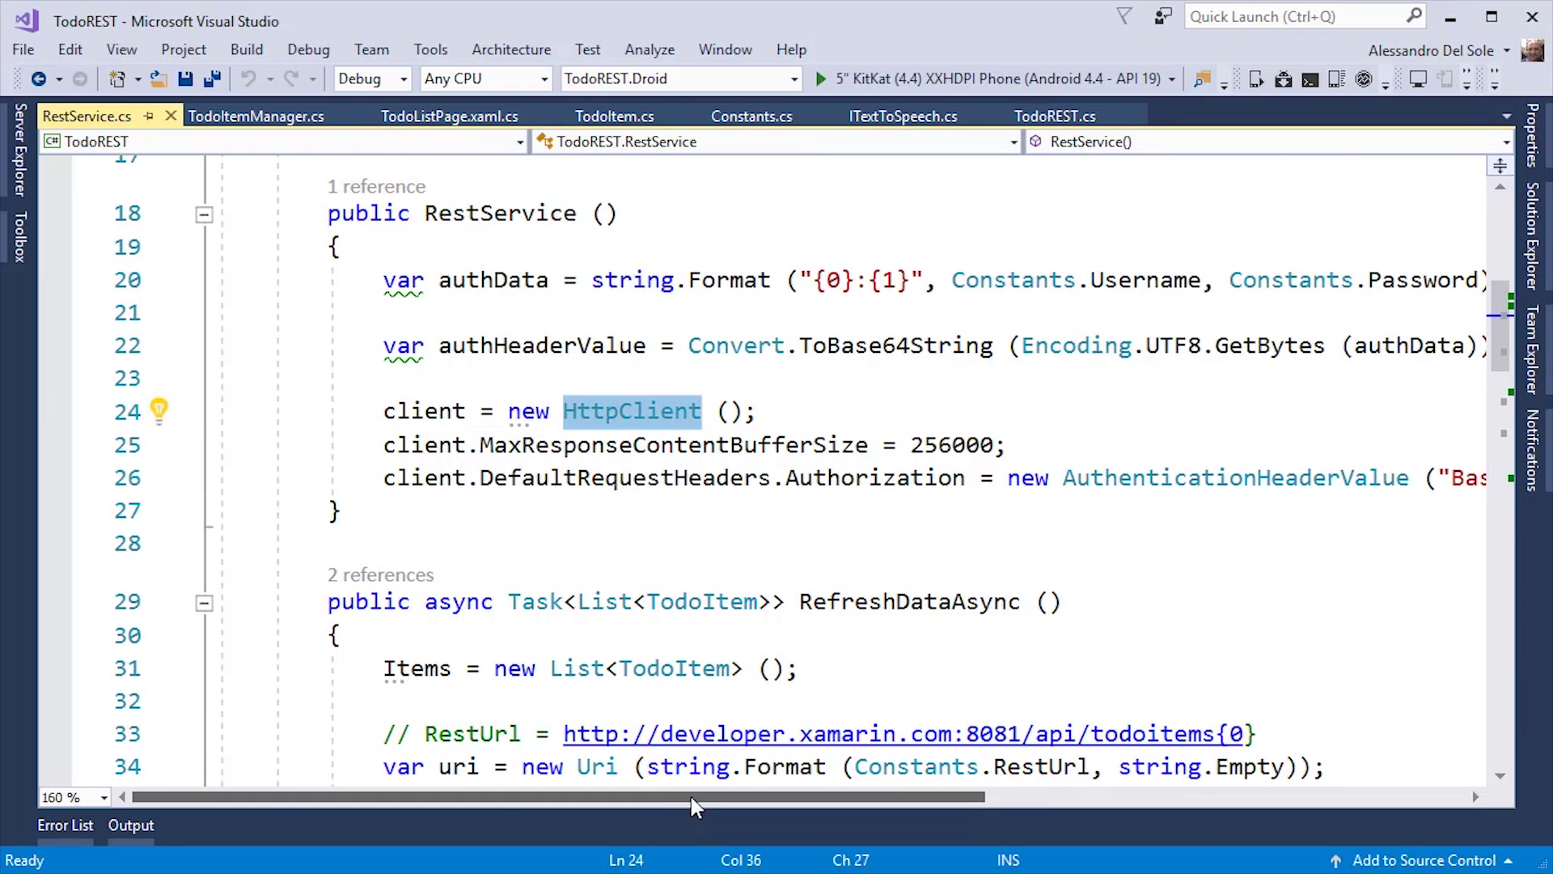
pyautogui.moveTo(699, 797); pyautogui.dragTo(750, 797)
pyautogui.scroll(-1, 777, 524)
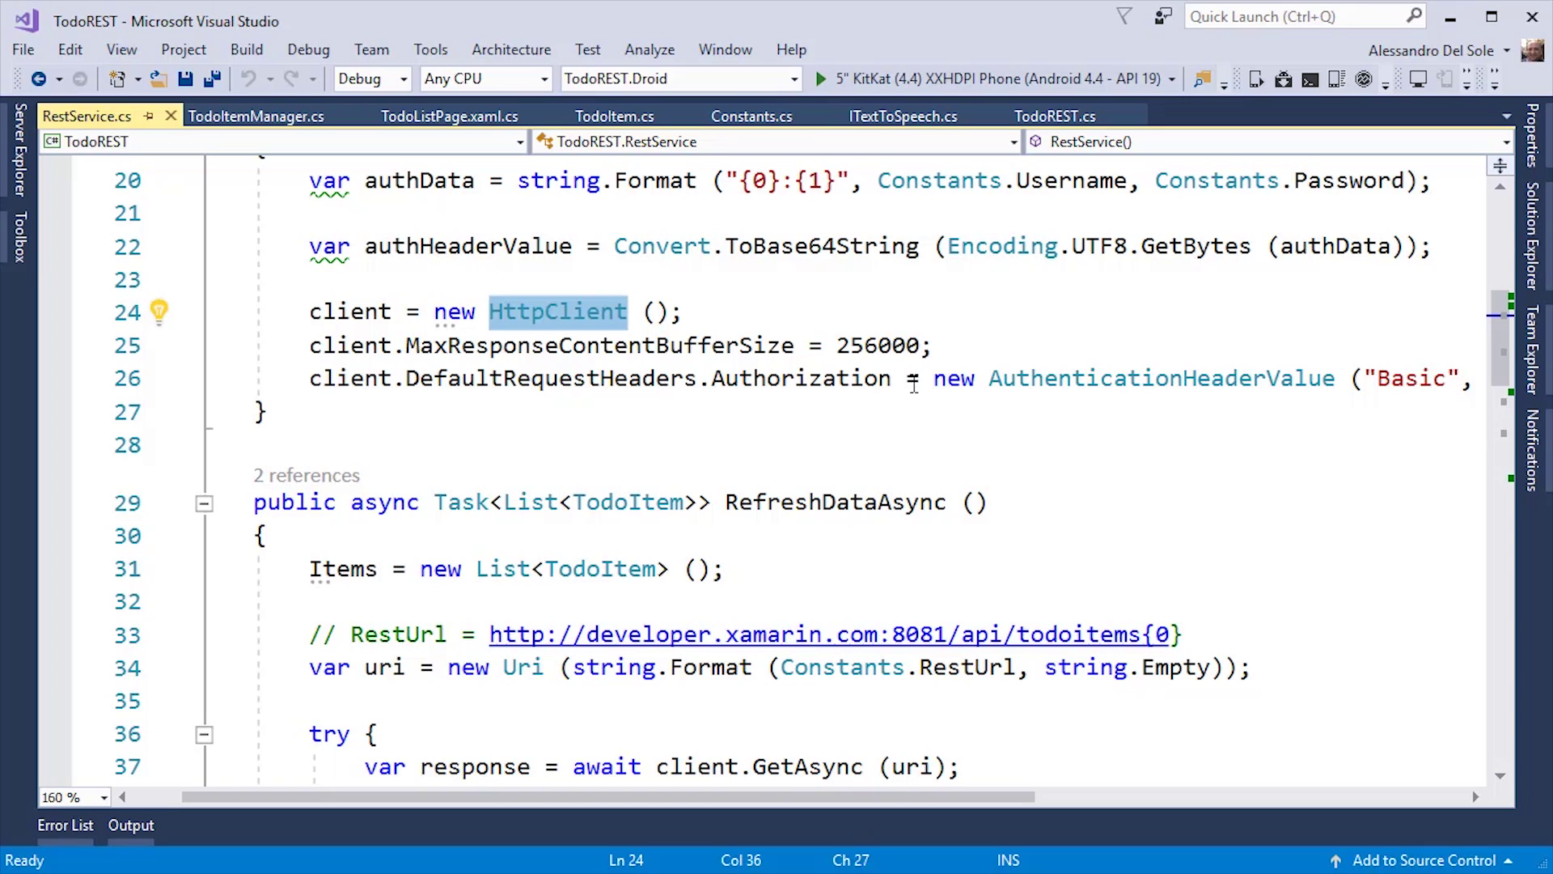
pyautogui.click(933, 378)
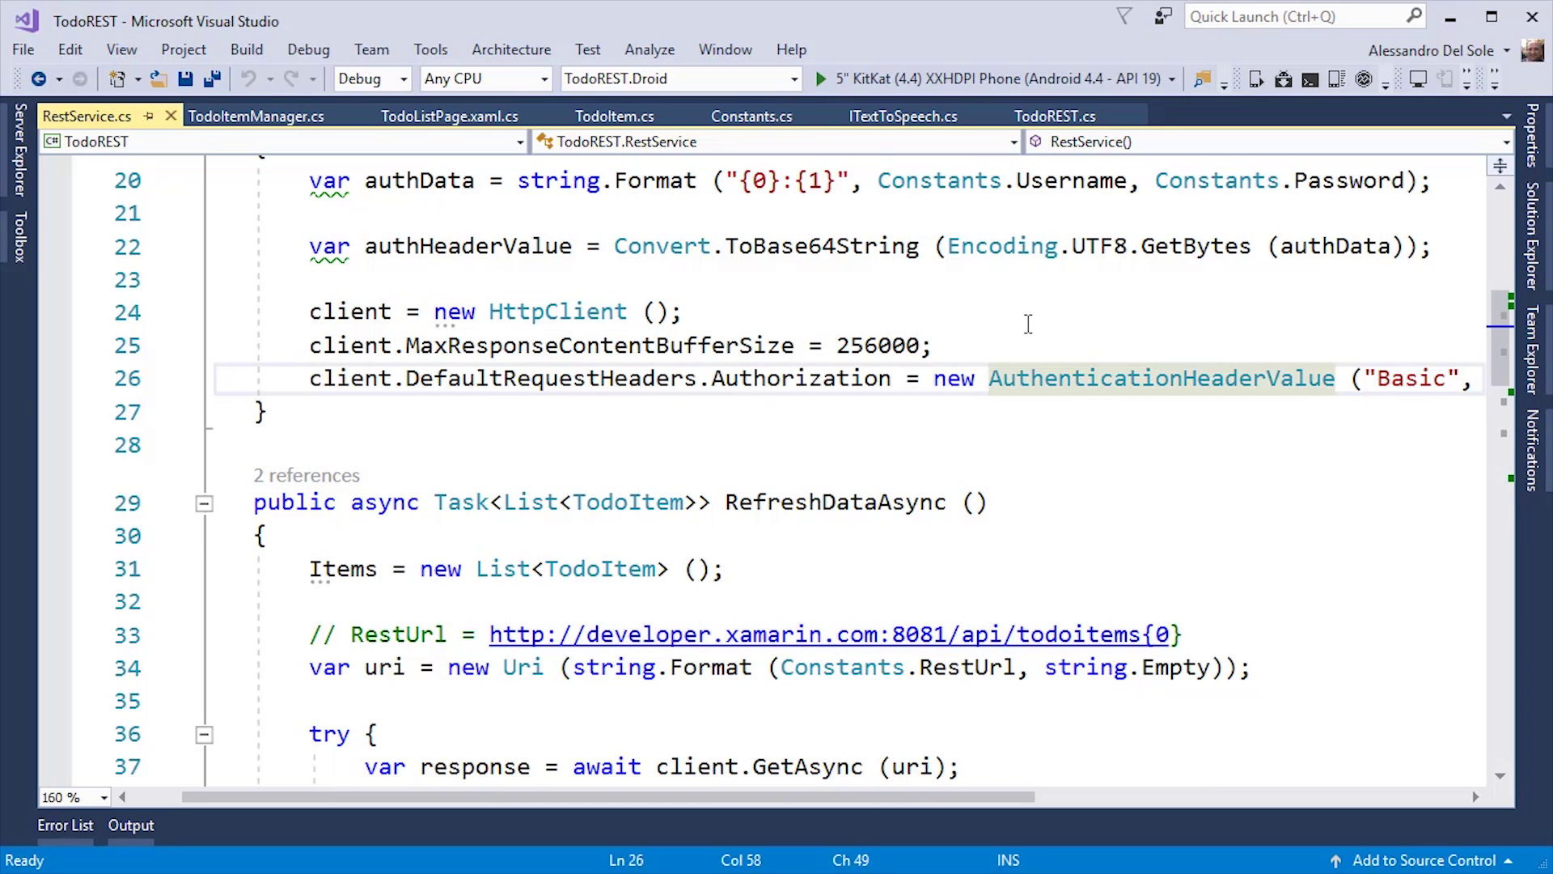
pyautogui.press('Return')
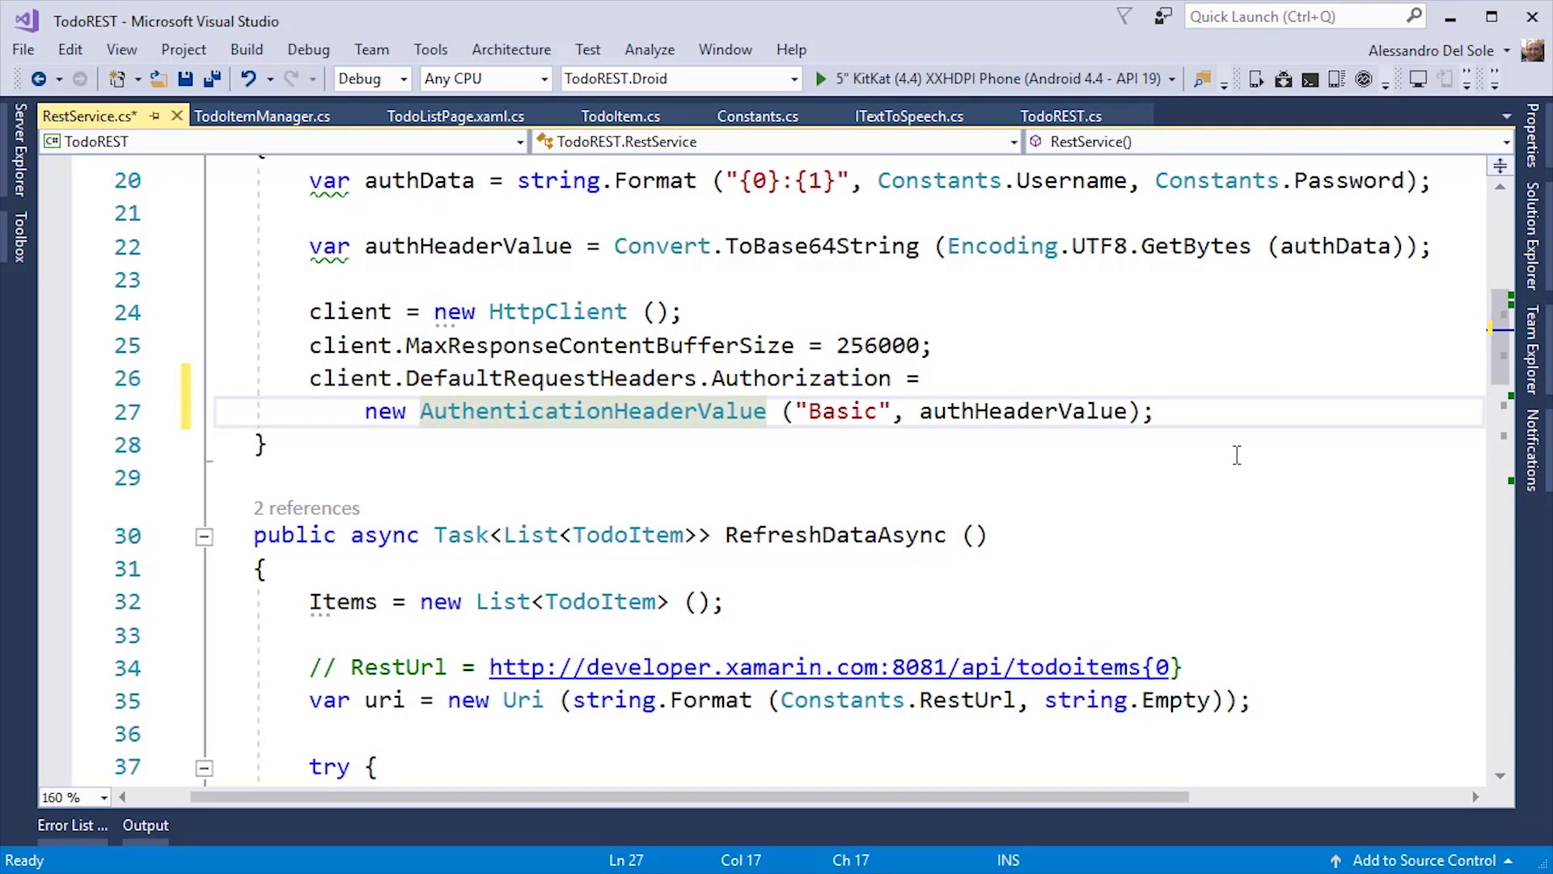
pyautogui.scroll(-3, 1237, 455)
pyautogui.scroll(-2, 1237, 455)
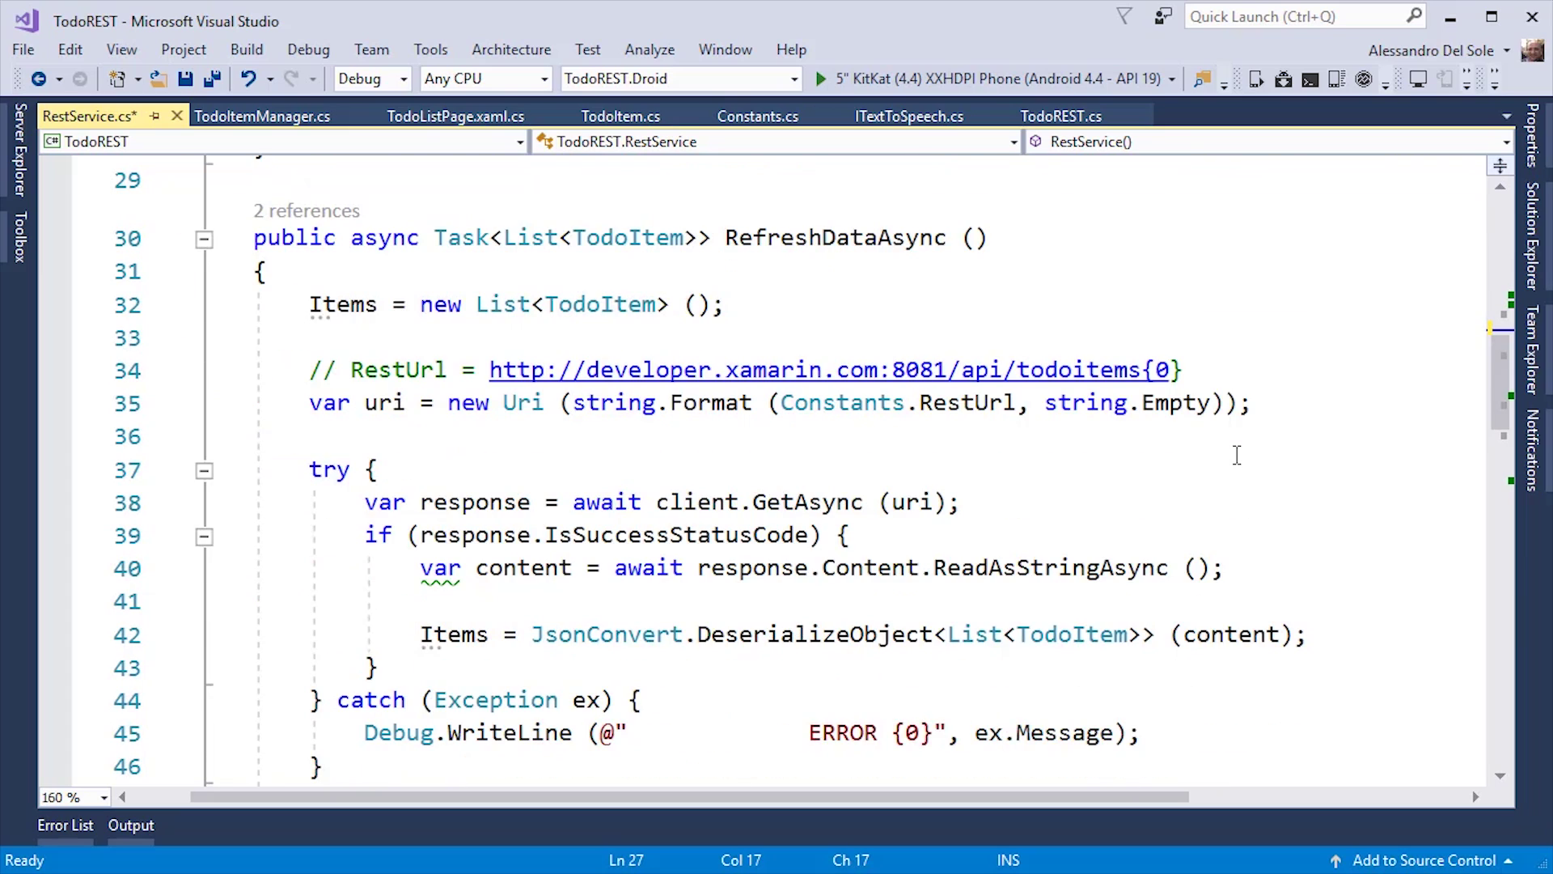
pyautogui.scroll(-1, 1236, 455)
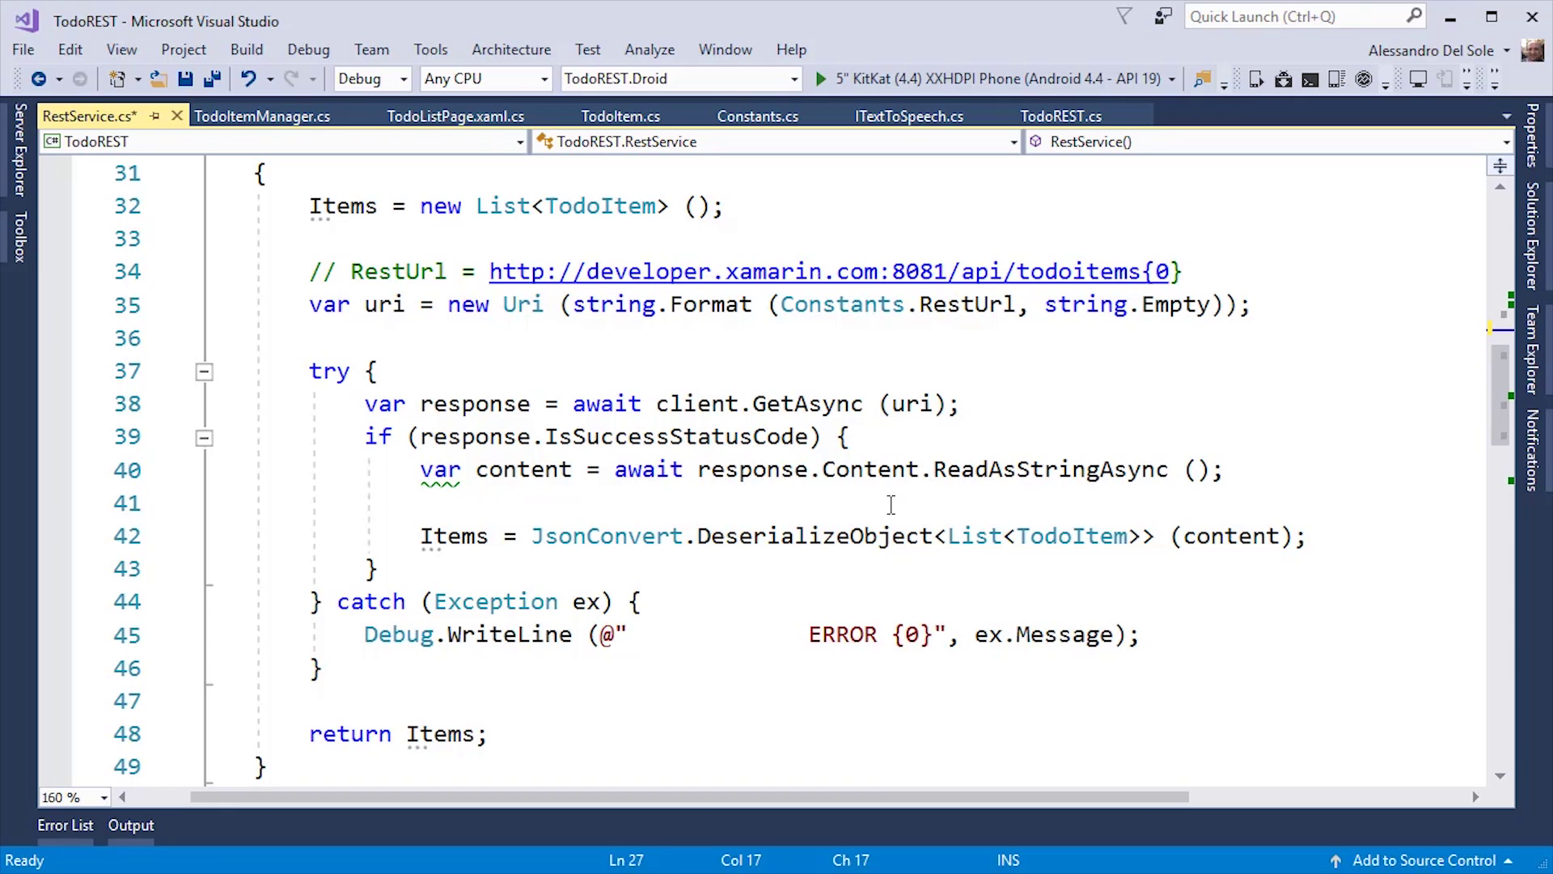
pyautogui.doubleClick(807, 404)
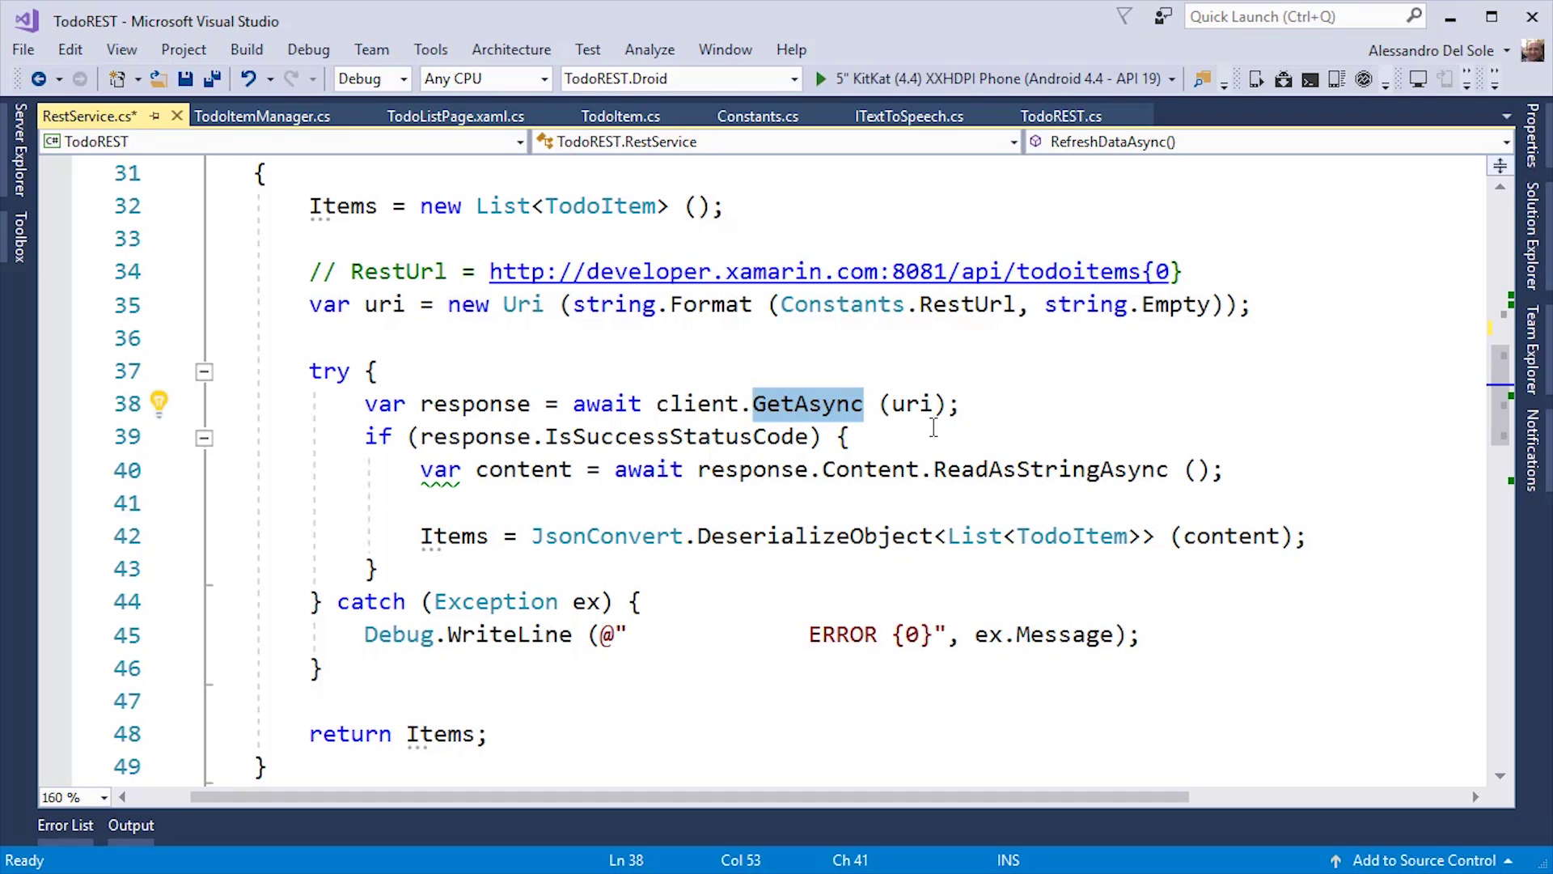
pyautogui.scroll(-4, 935, 425)
pyautogui.scroll(-2, 935, 419)
pyautogui.scroll(-1, 941, 406)
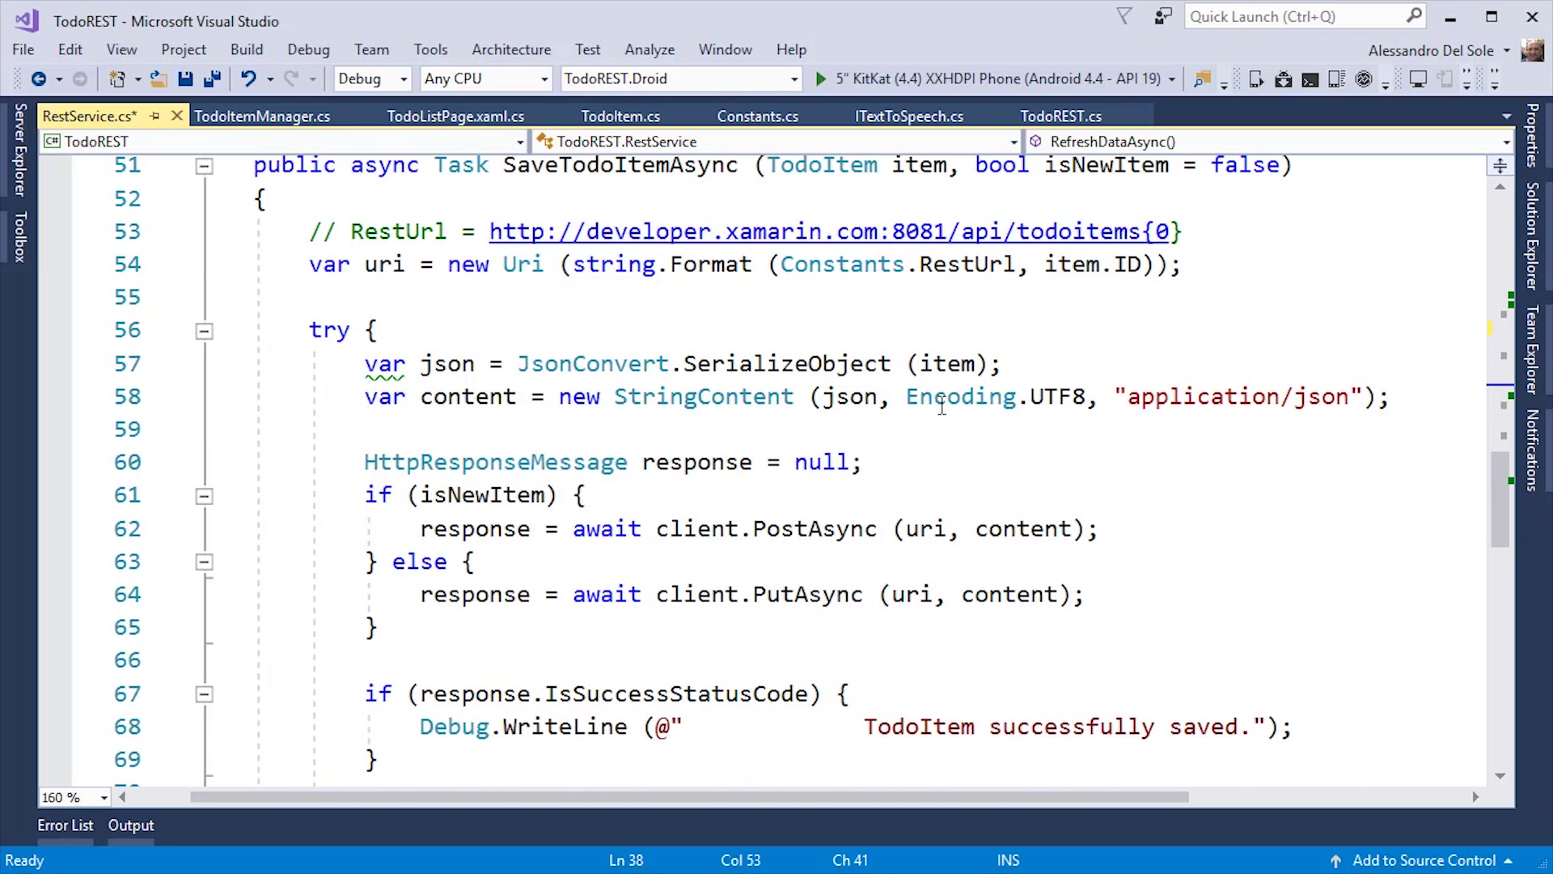
pyautogui.doubleClick(752, 365)
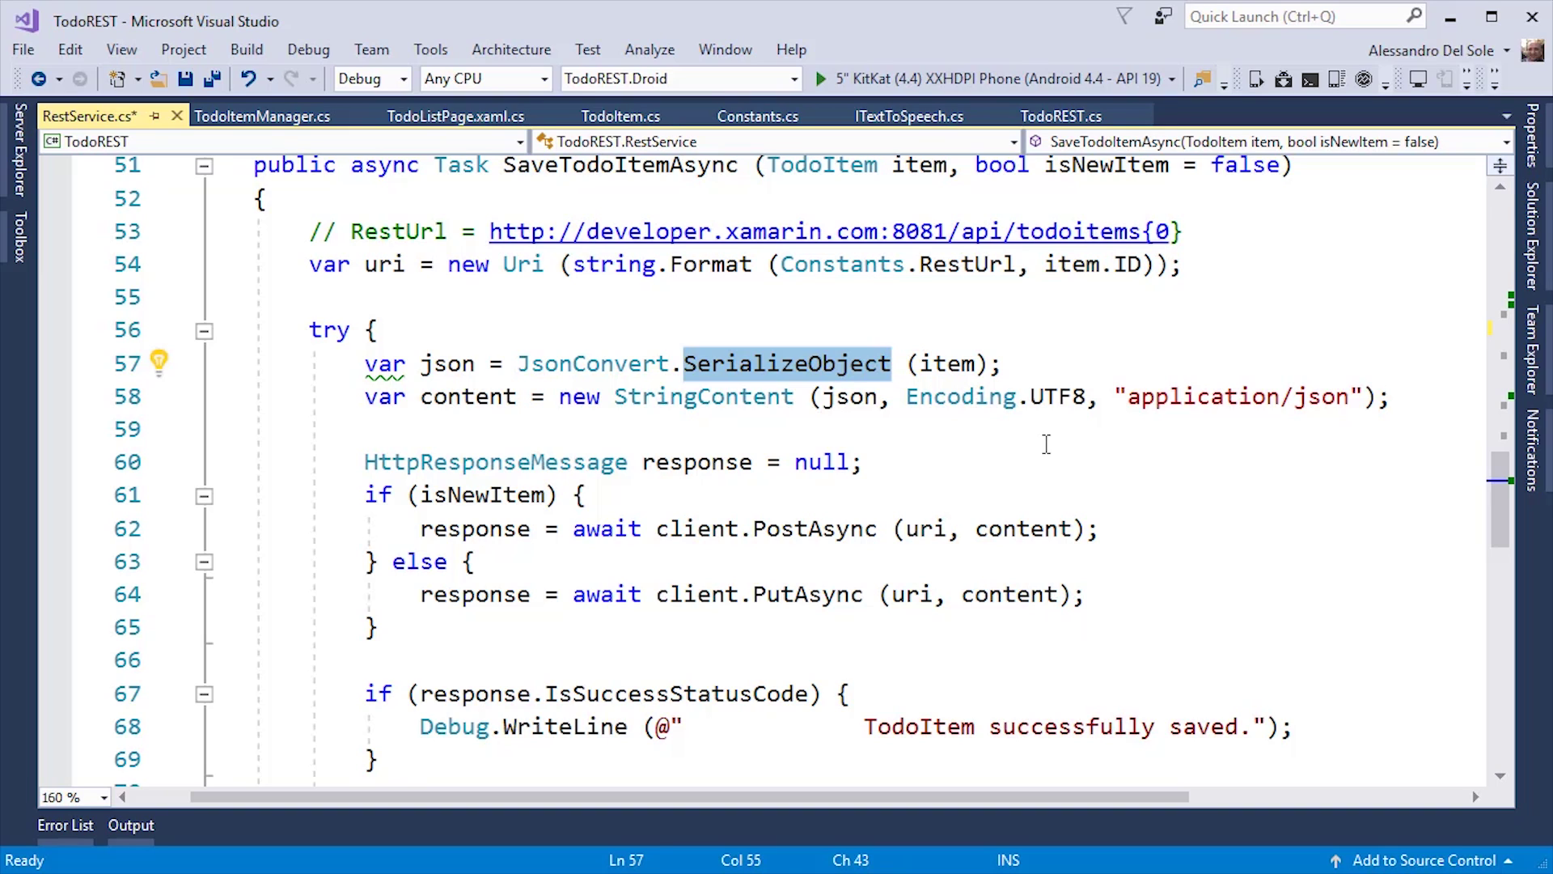
pyautogui.doubleClick(728, 396)
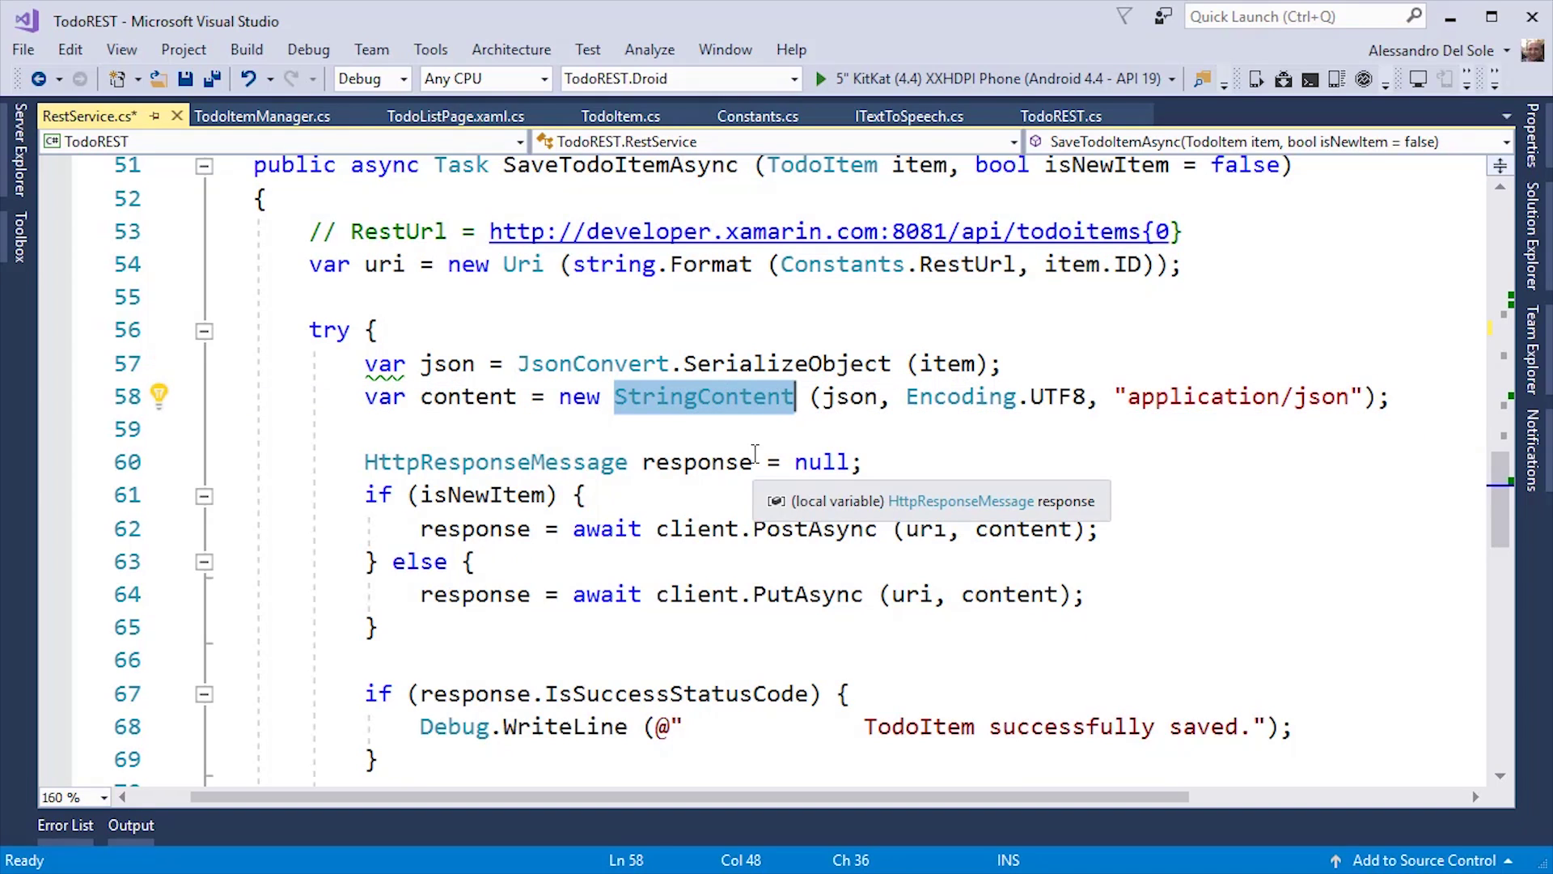
pyautogui.doubleClick(848, 397)
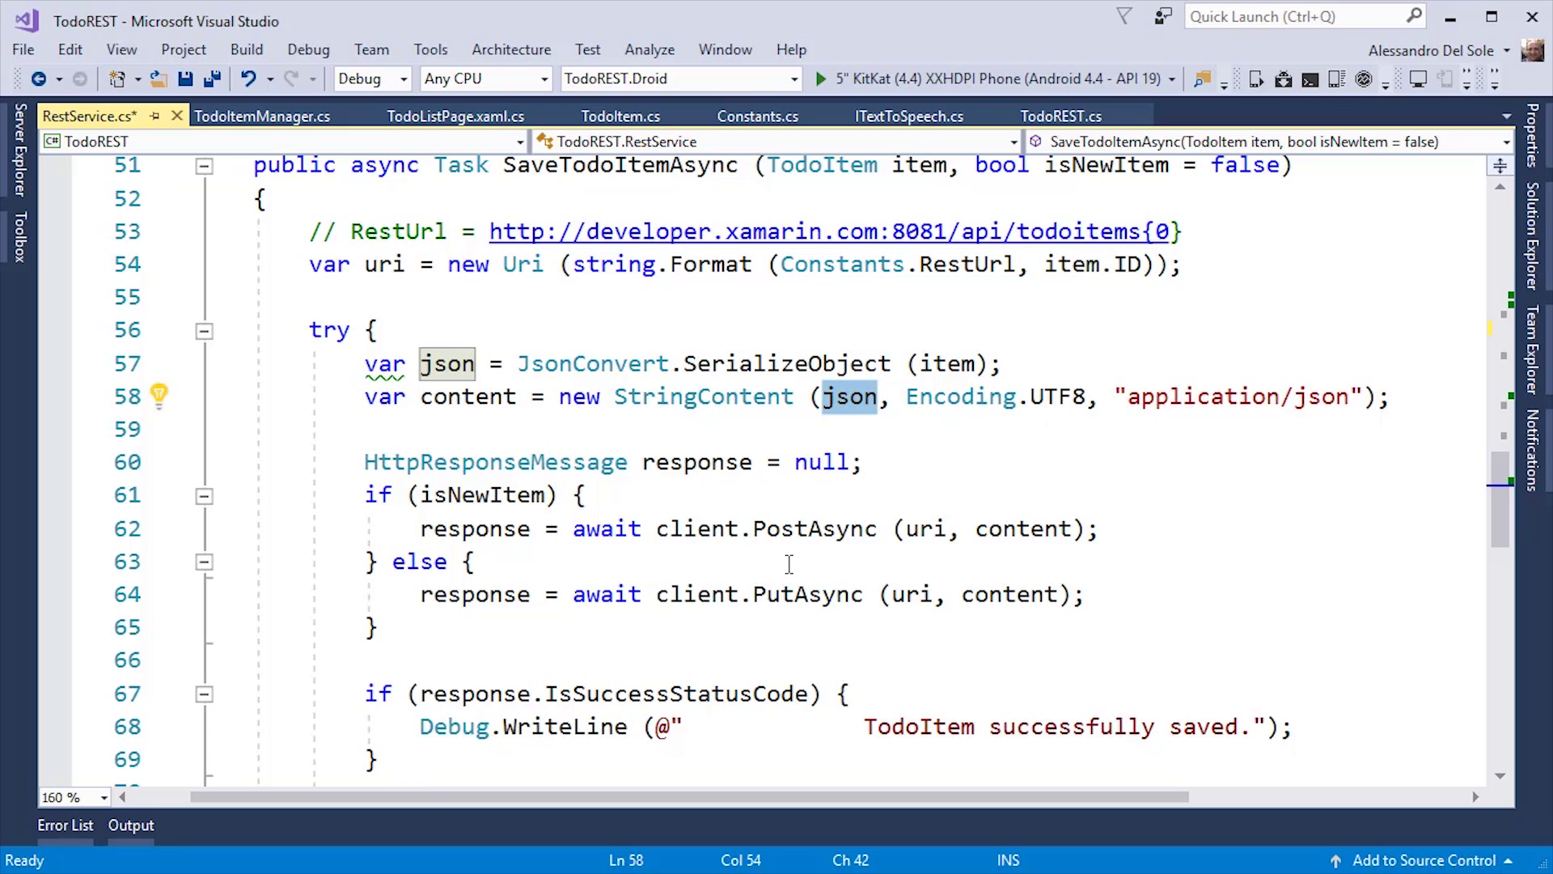
pyautogui.scroll(-1, 790, 563)
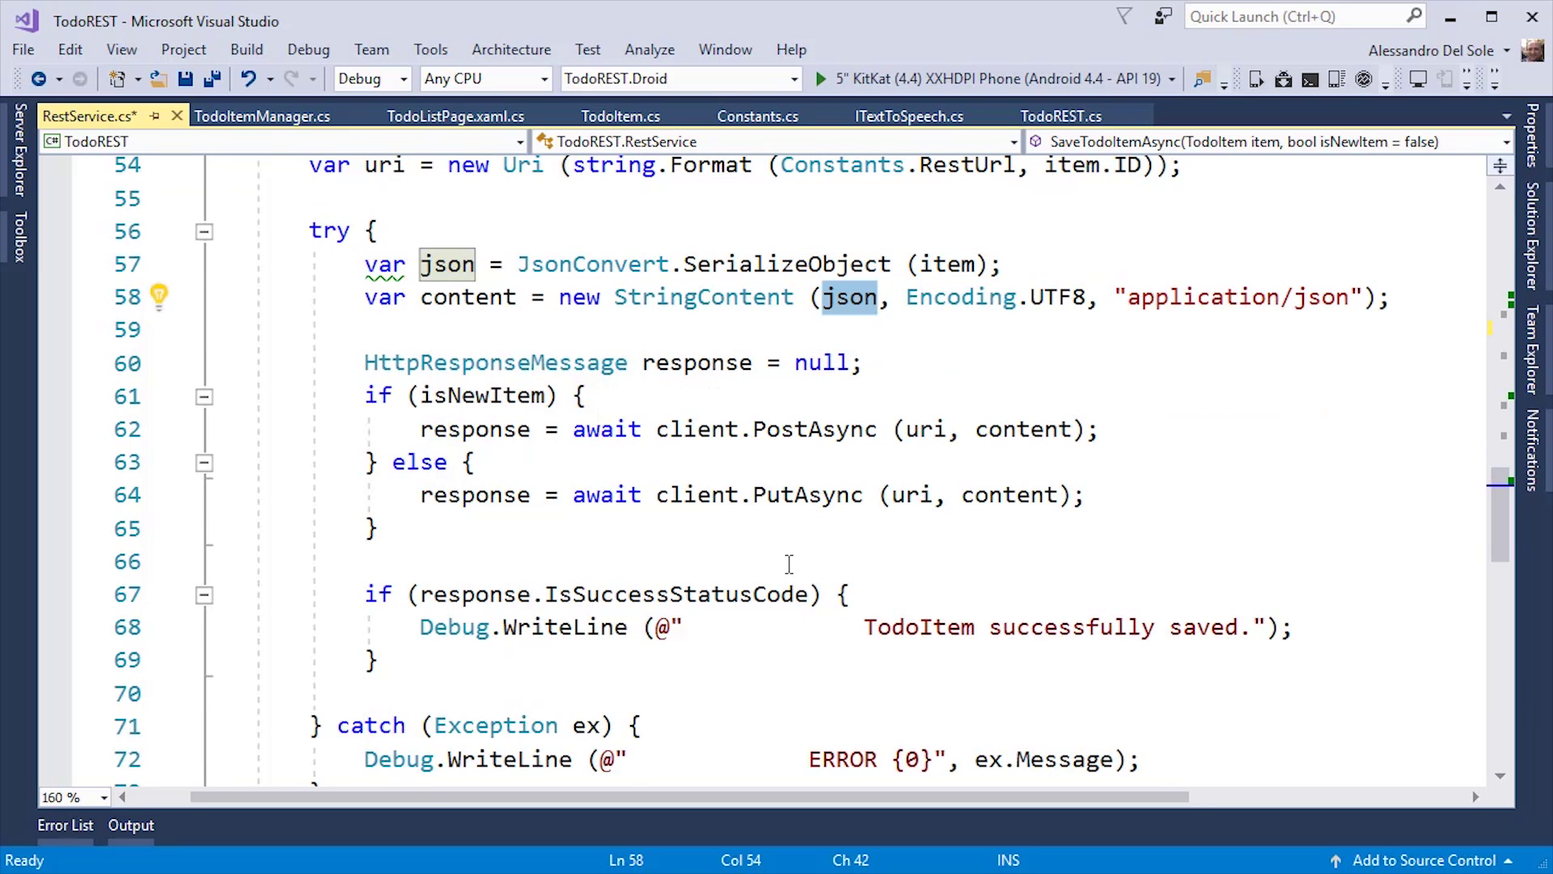
pyautogui.scroll(-5, 789, 564)
pyautogui.scroll(-1, 789, 563)
pyautogui.scroll(-1, 789, 563)
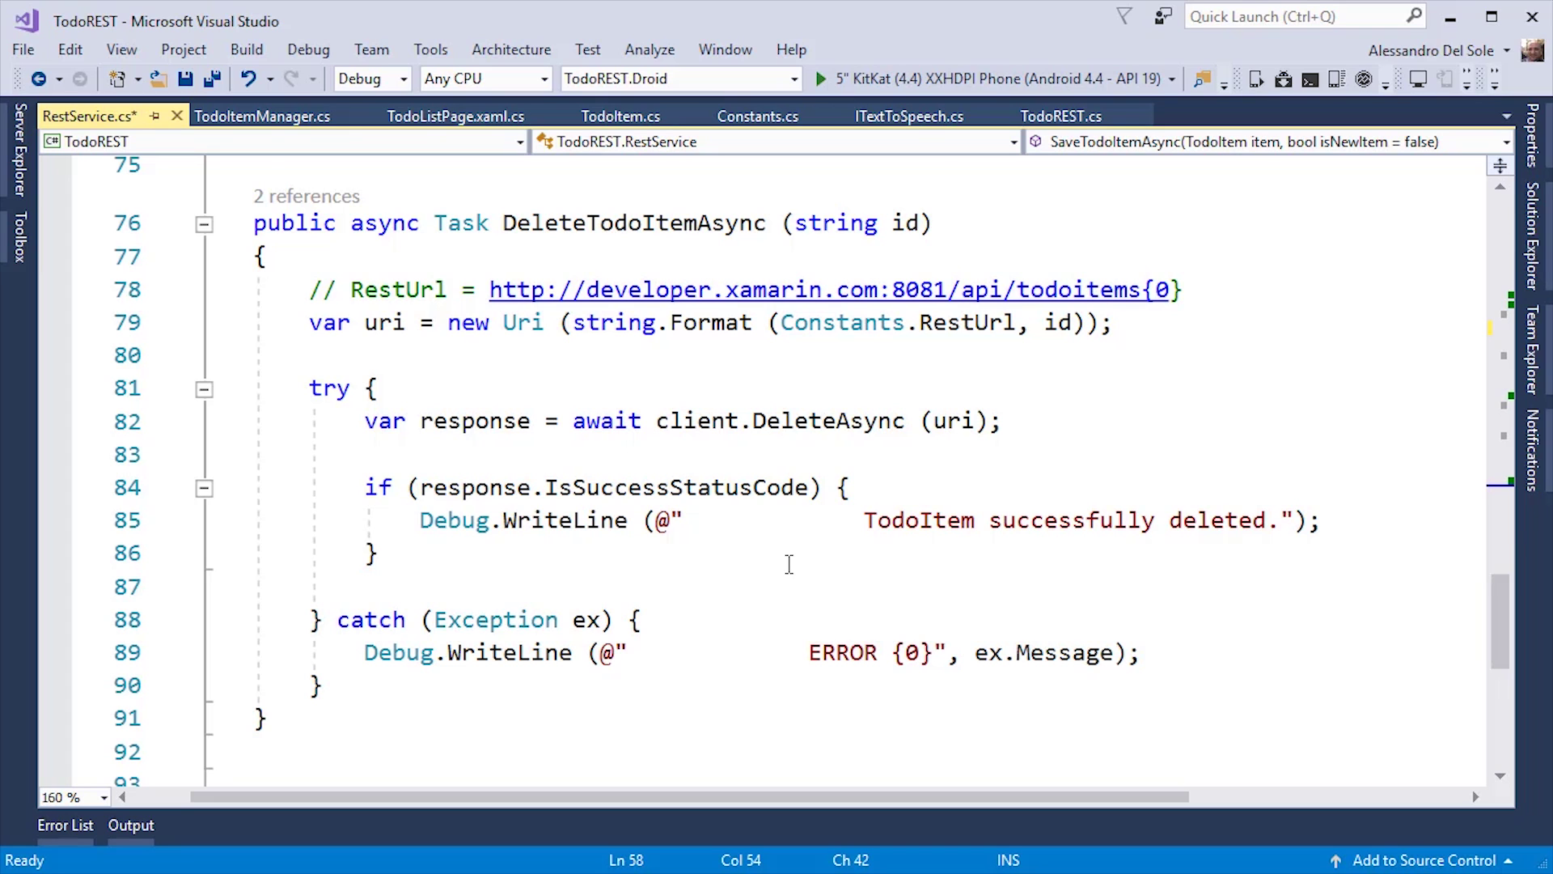
pyautogui.scroll(5, 790, 563)
pyautogui.scroll(5, 790, 564)
pyautogui.scroll(5, 789, 563)
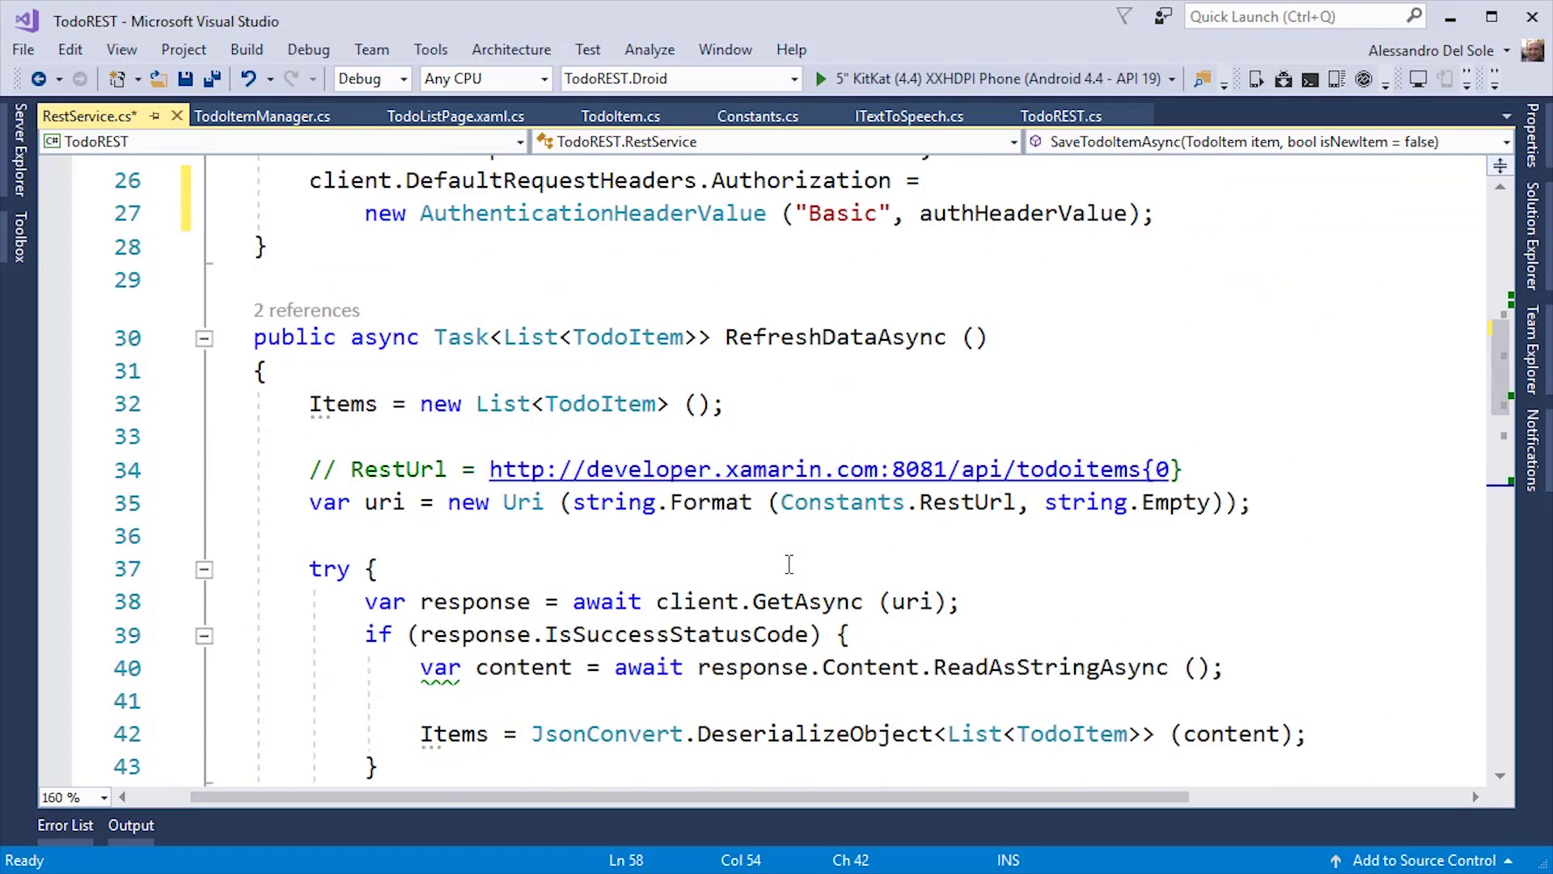
pyautogui.scroll(2, 789, 563)
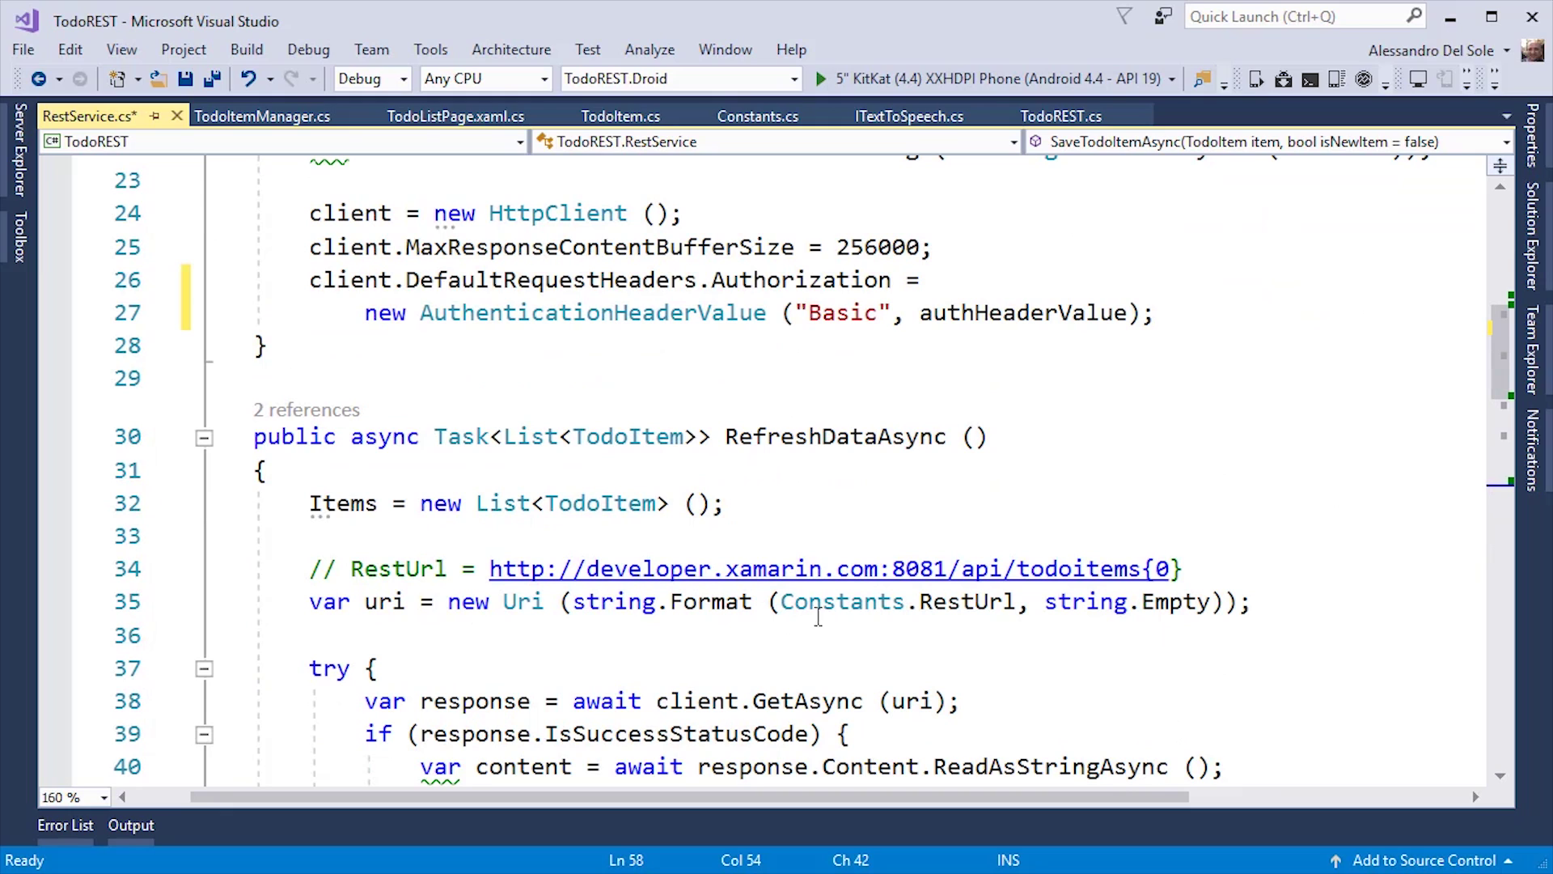
pyautogui.moveTo(490, 568); pyautogui.dragTo(1015, 568)
pyautogui.hotkey('ctrl', 'c')
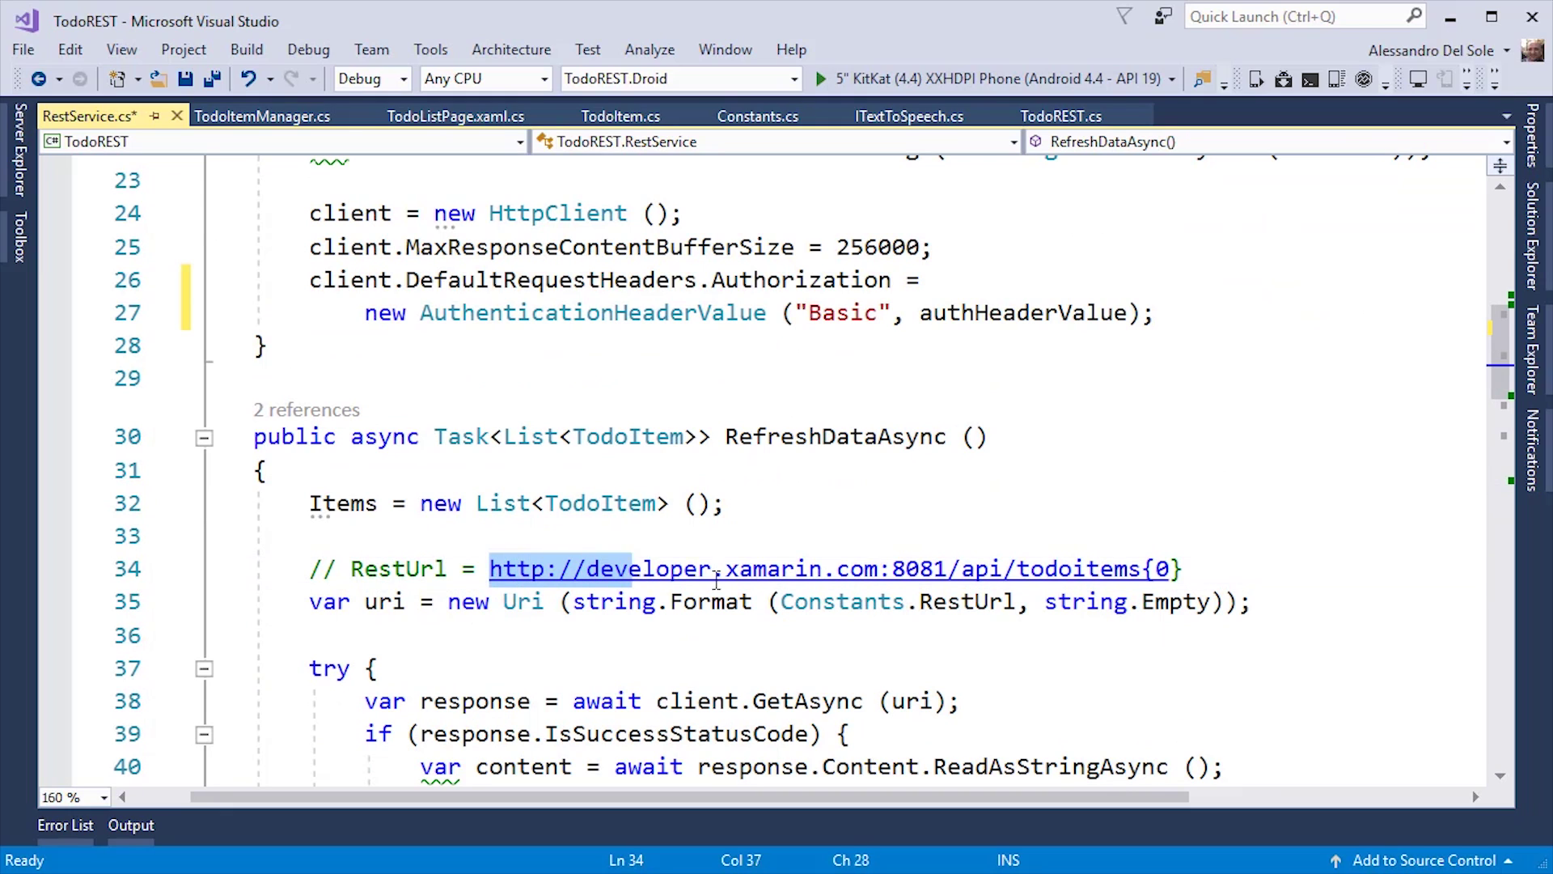
pyautogui.click(1208, 325)
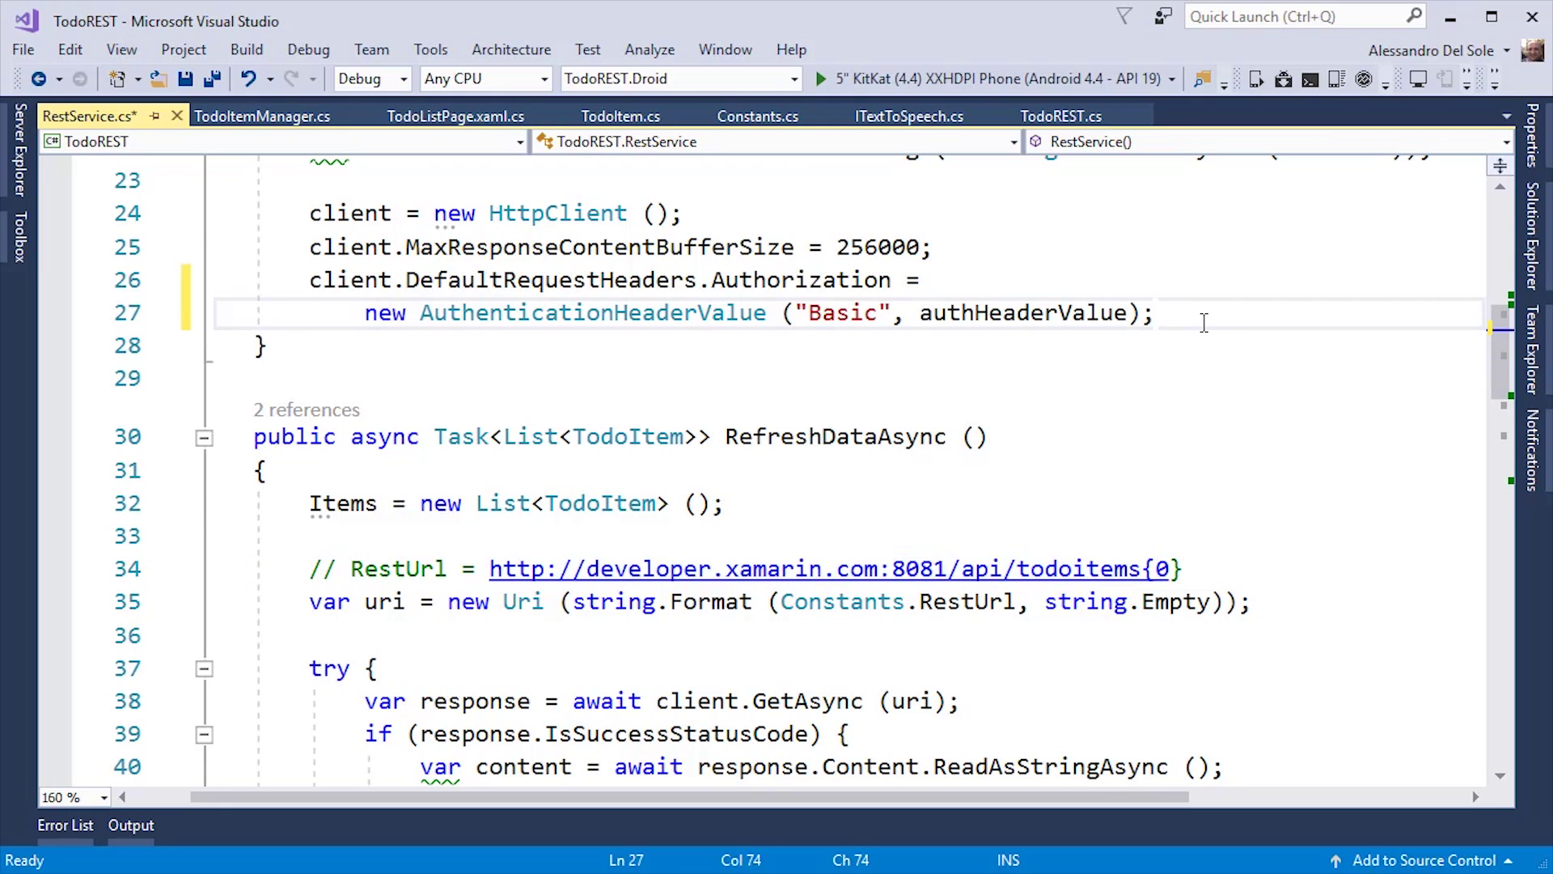
pyautogui.press('Return')
pyautogui.write('fli')
pyautogui.press('BackSpace')
pyautogui.press('BackSpace')
pyautogui.press('BackSpace')
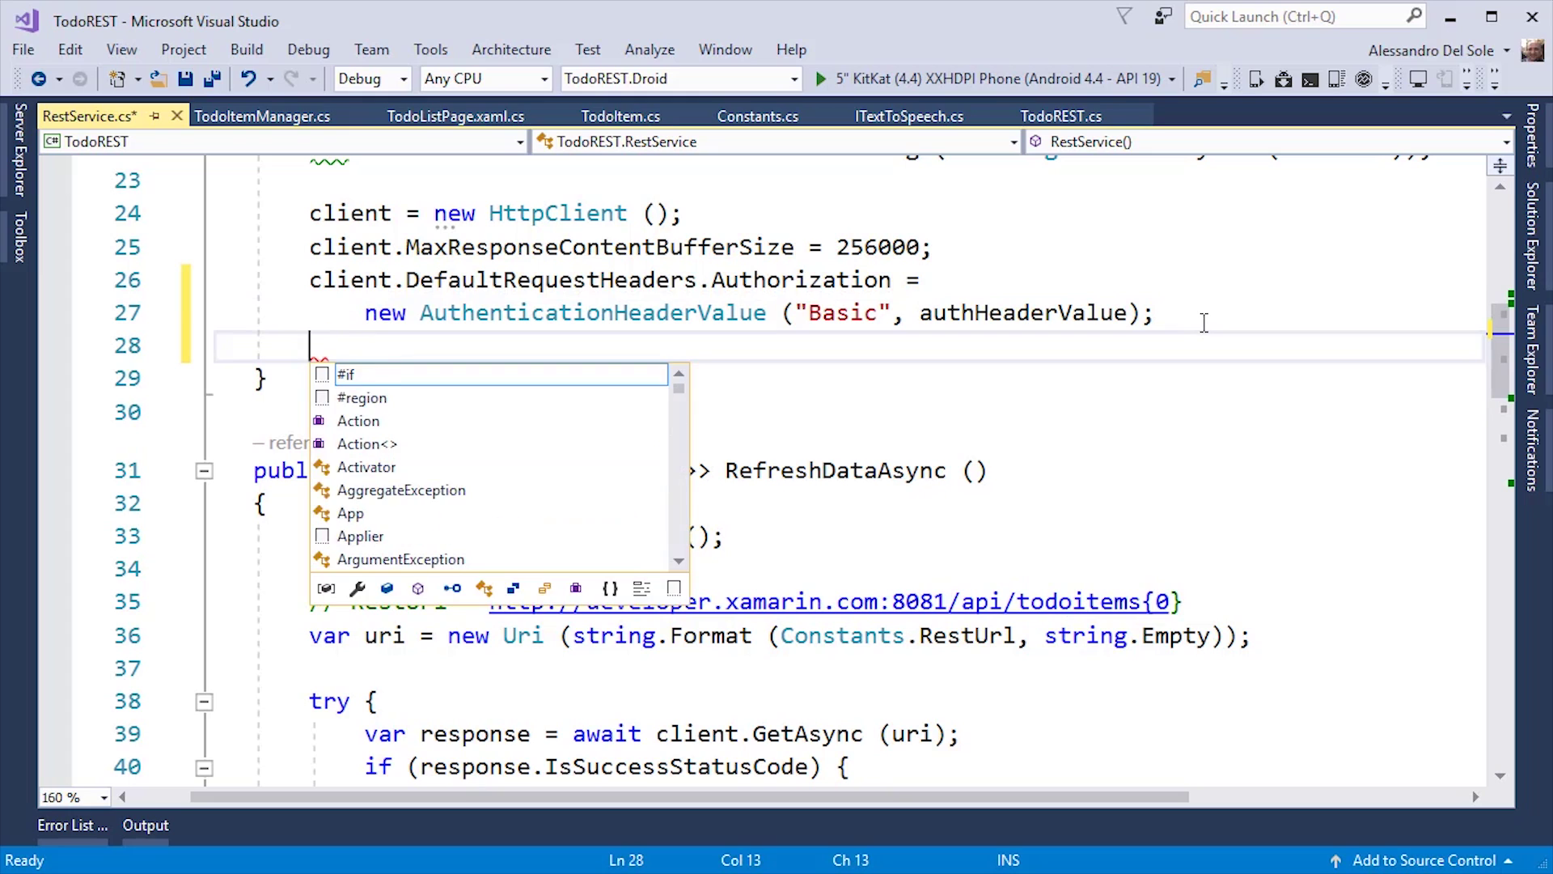
pyautogui.write('cli')
pyautogui.press('Tab')
pyautogui.write('.')
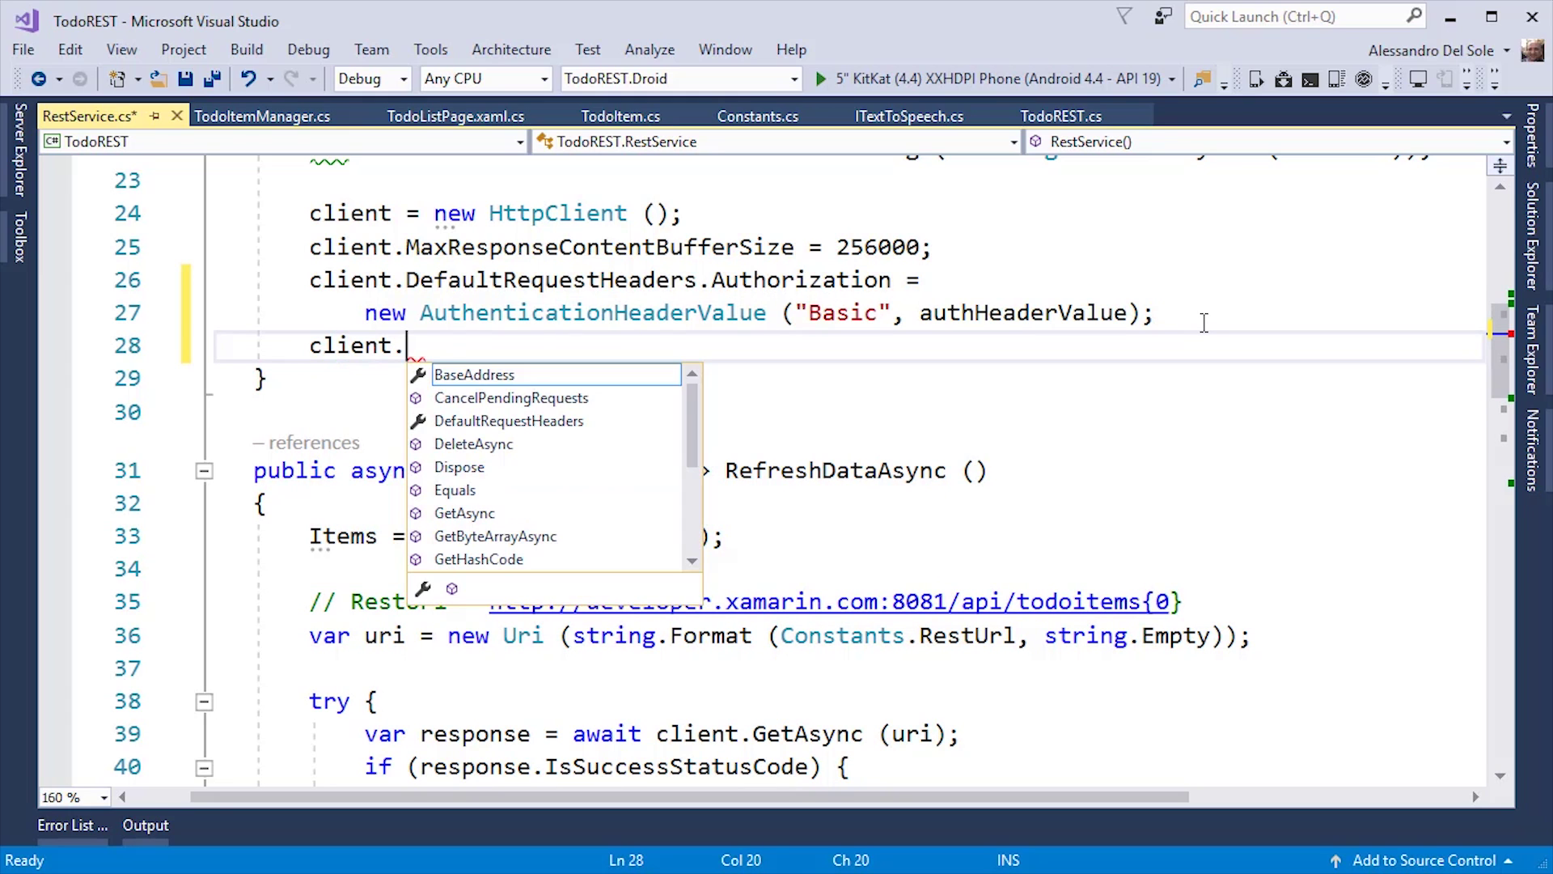
pyautogui.write('b')
pyautogui.press('Tab')
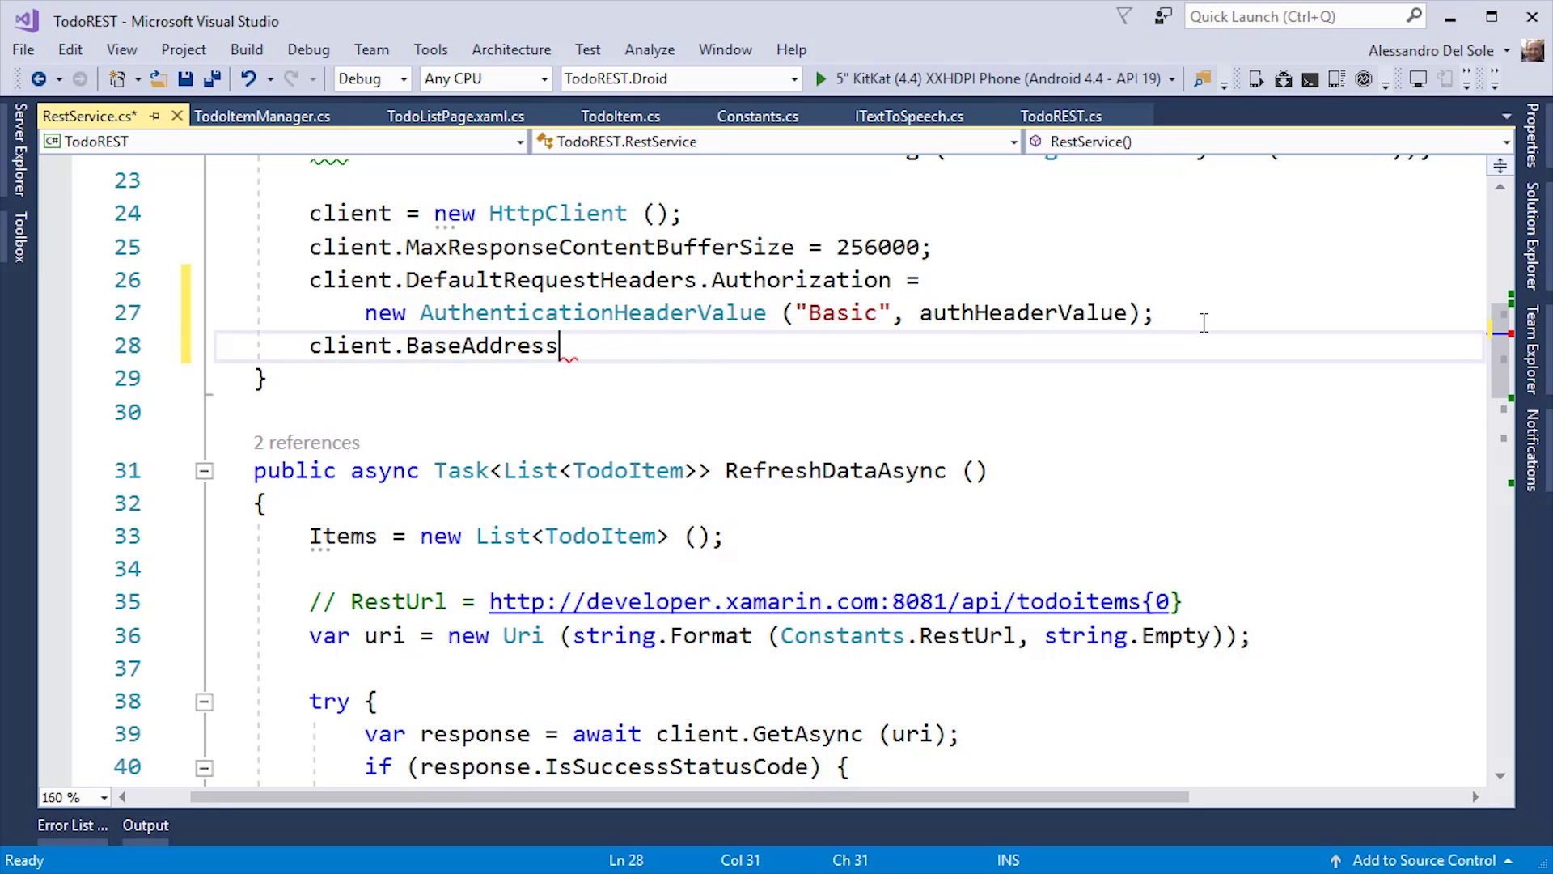
pyautogui.press('BackSpace')
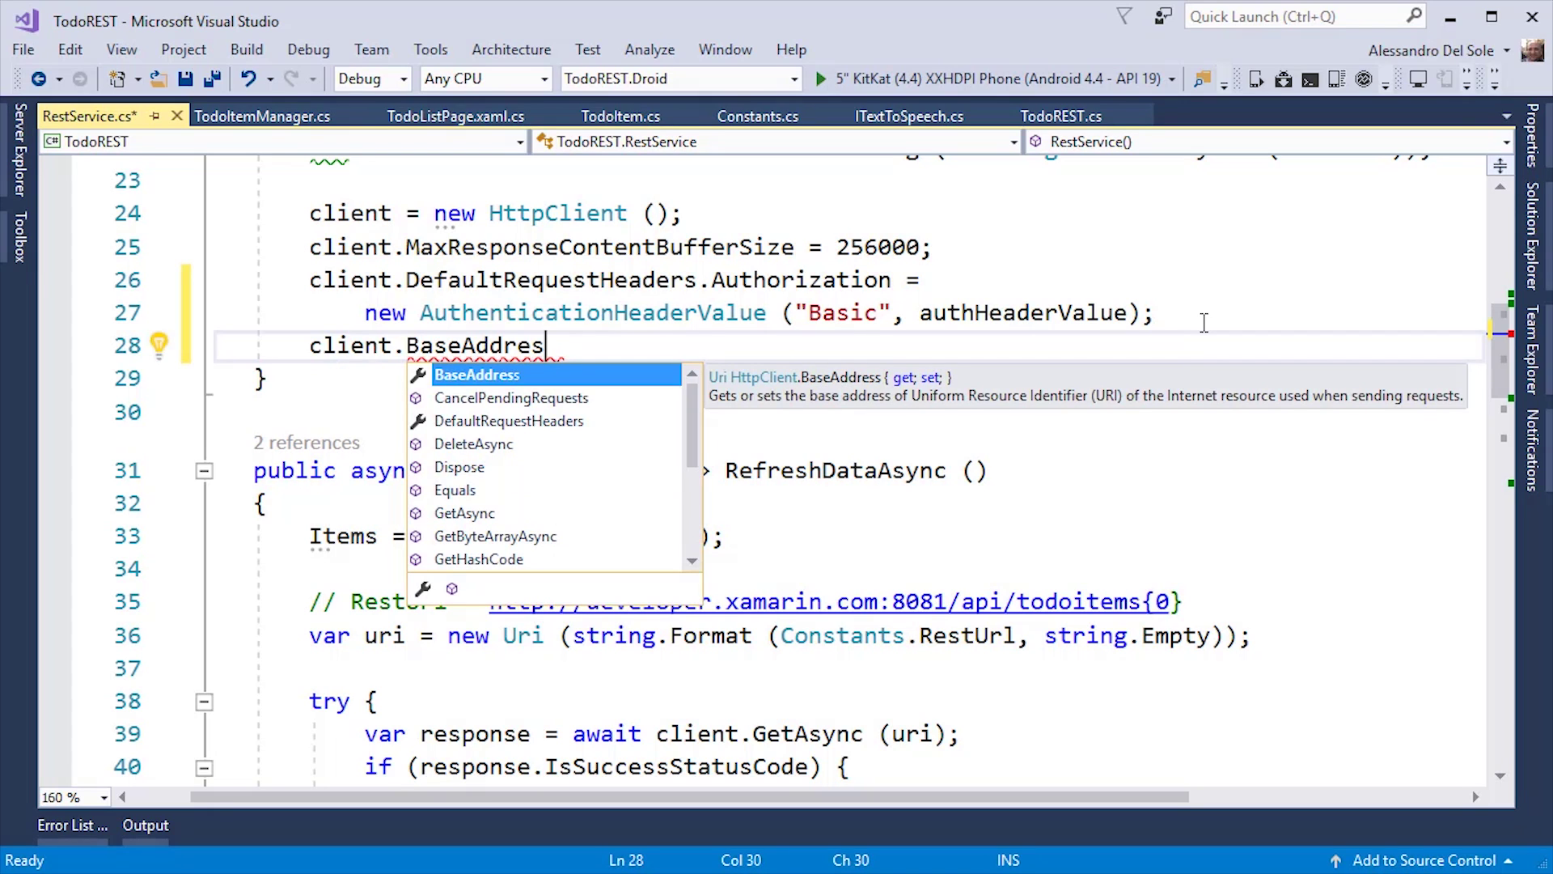
pyautogui.press('Tab')
pyautogui.write('=new uri')
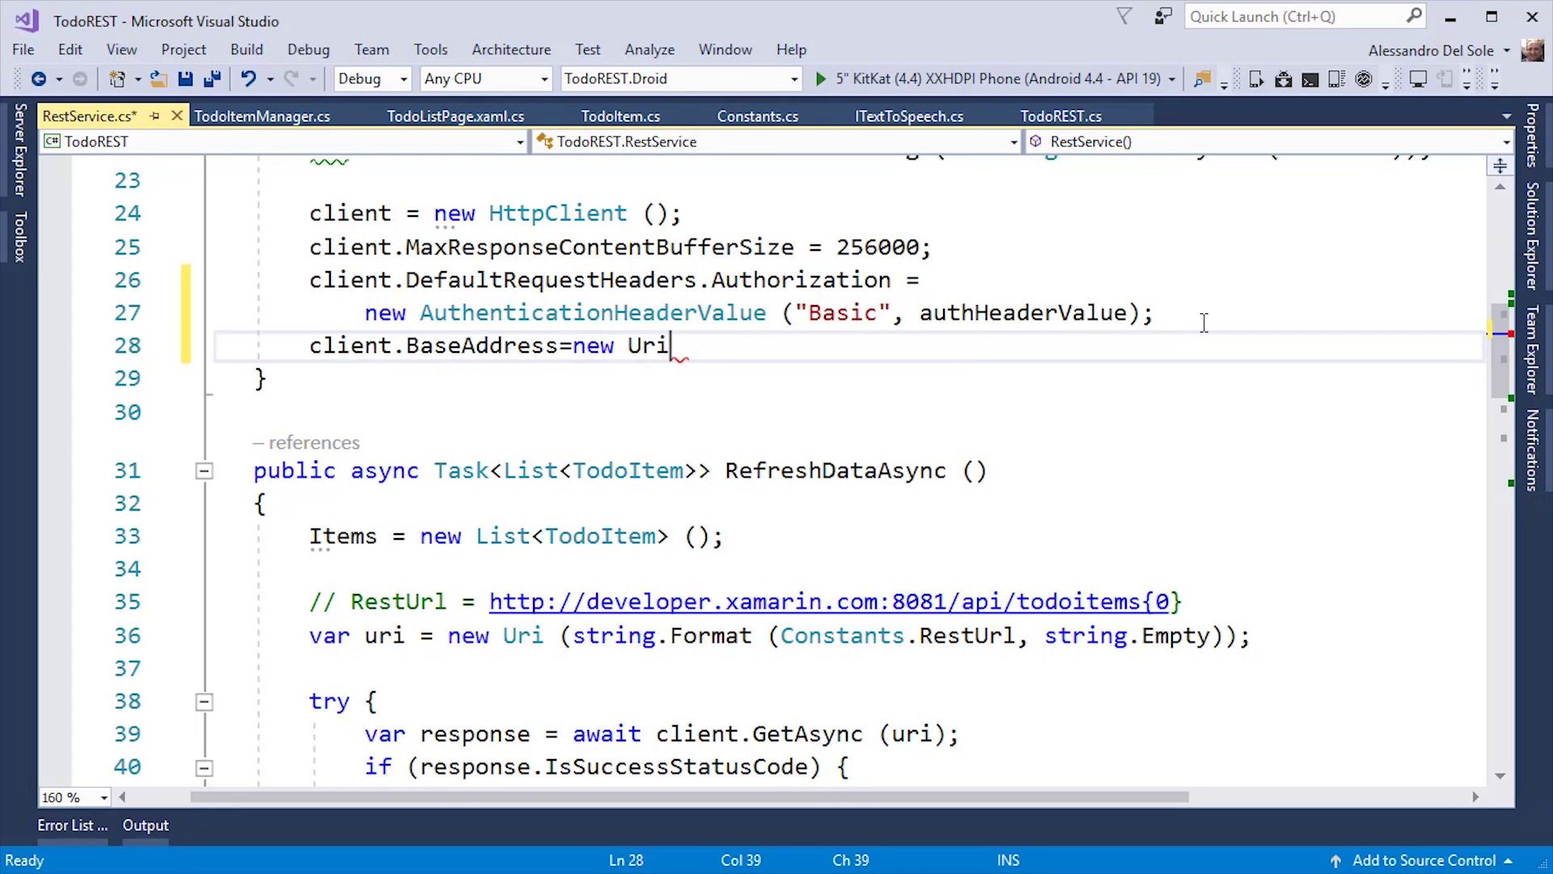
pyautogui.write('("')
pyautogui.hotkey('ctrl', 'v')
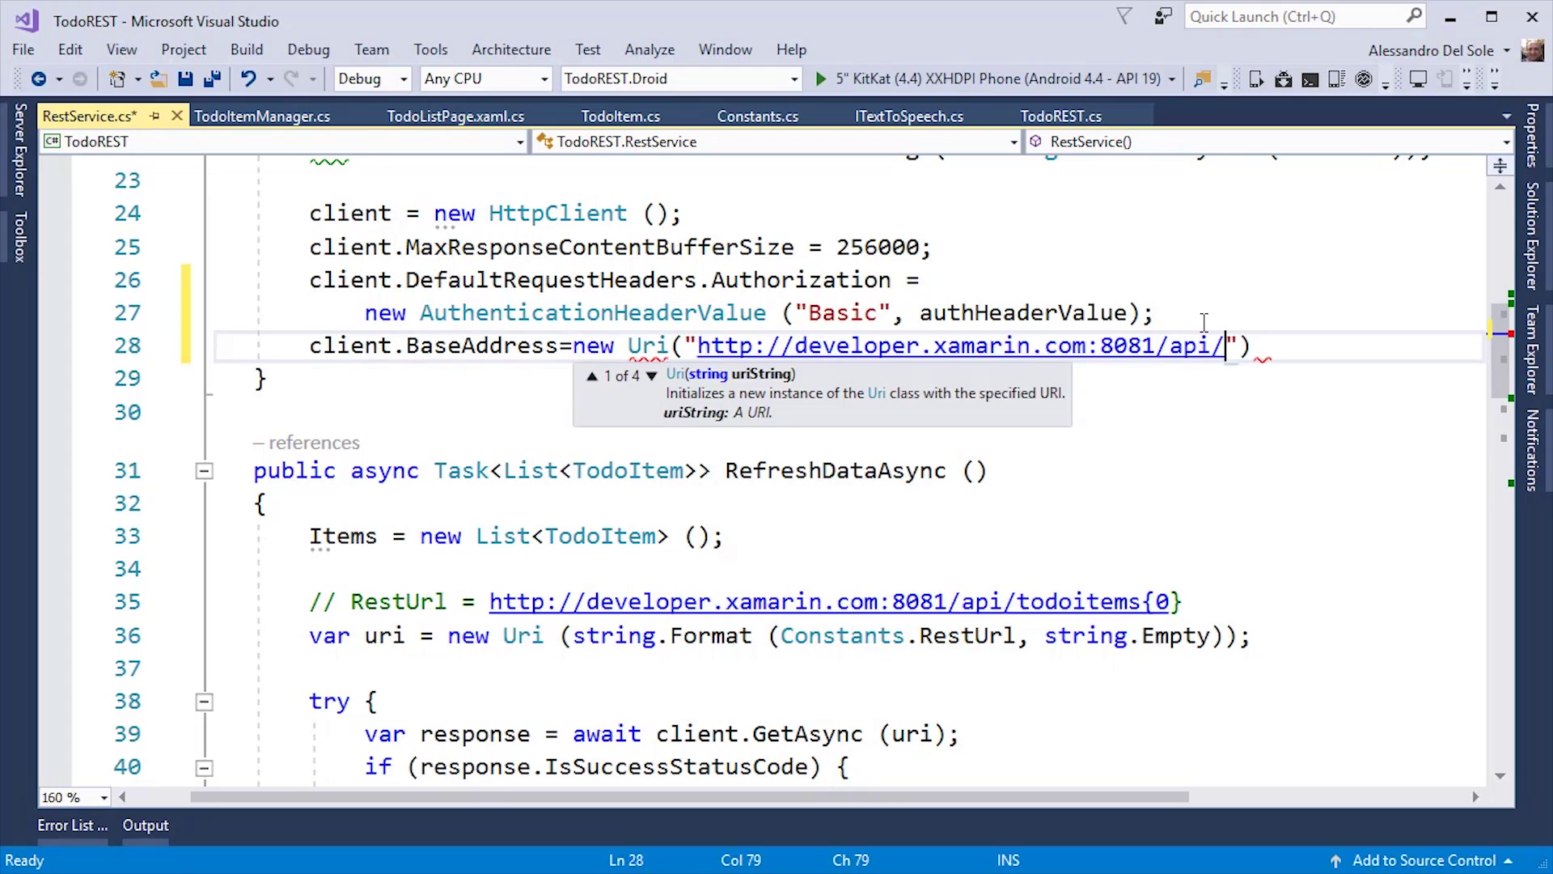
pyautogui.write('"')
pyautogui.press('End')
pyautogui.write(';')
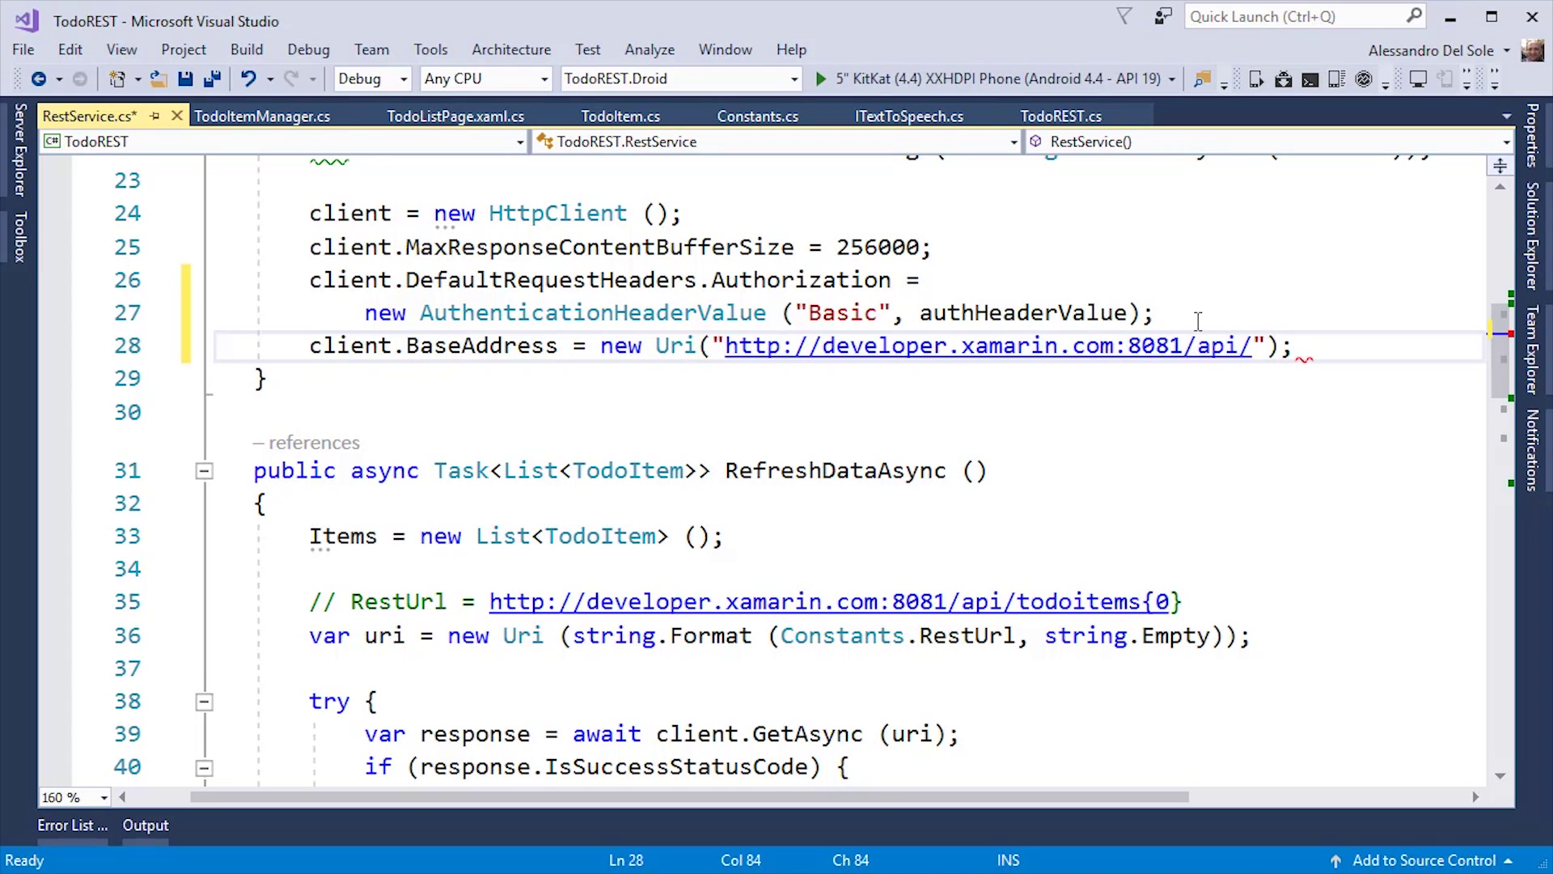